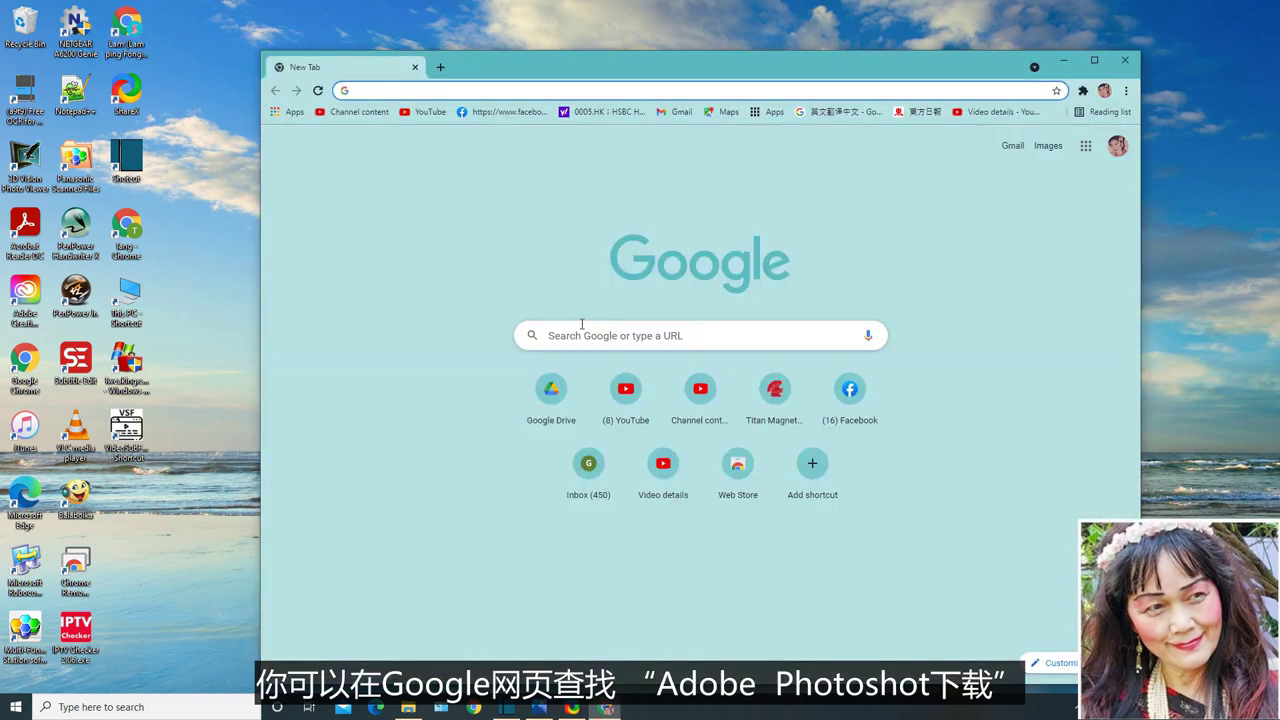
Google 'adobe photoshop 下载' and open Adobe's 下载并安装Photoshop help page.
{"action": "left_click", "coordinate": [578, 330]}
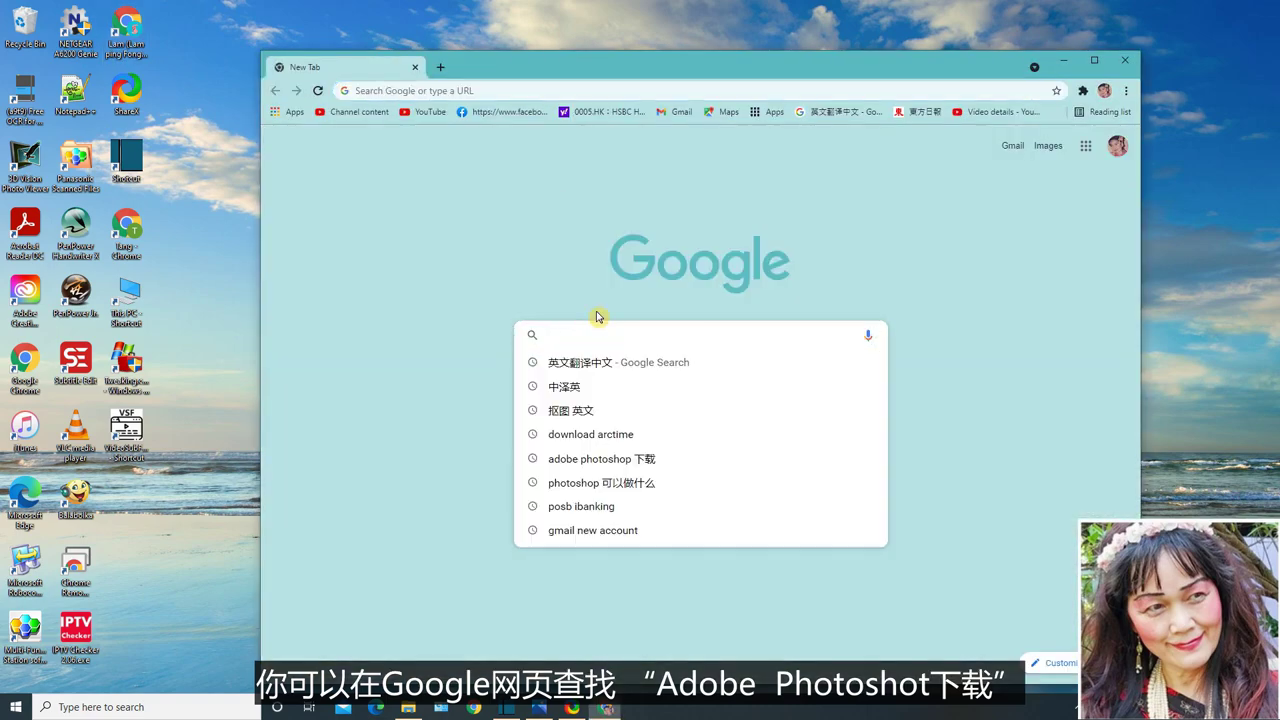
{"action": "type", "text": "a"}
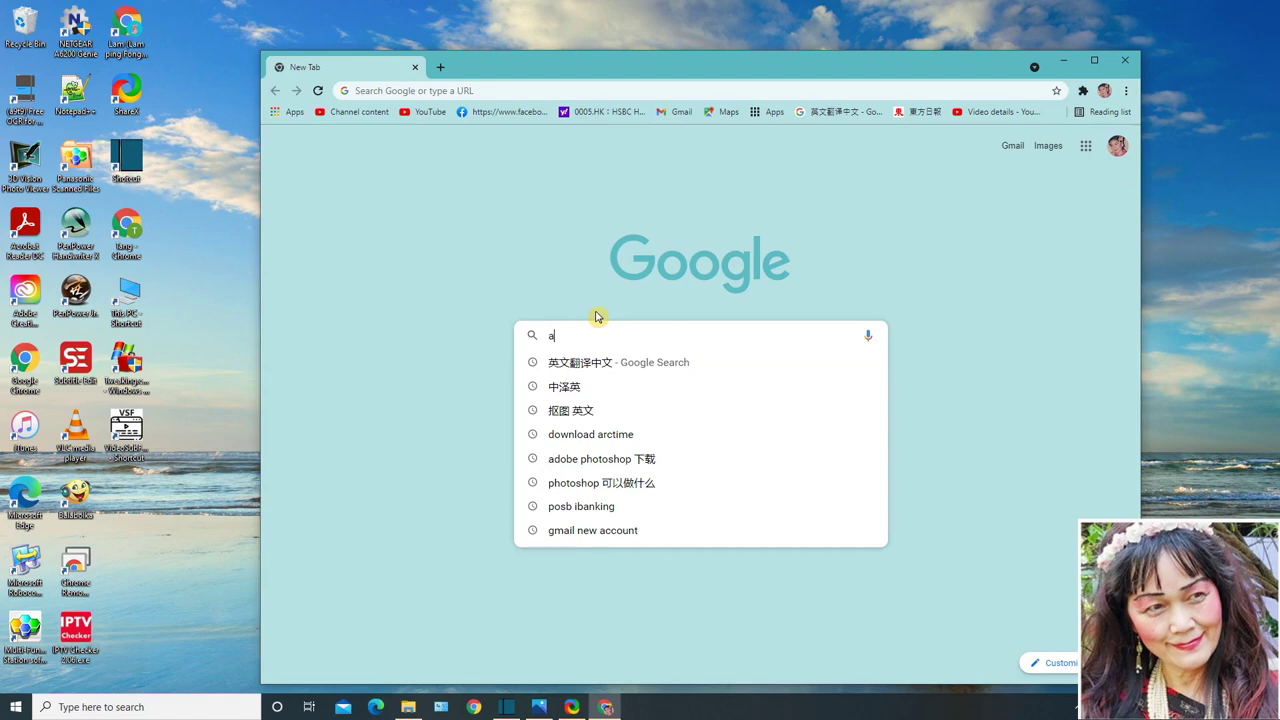
{"action": "type", "text": "dob"}
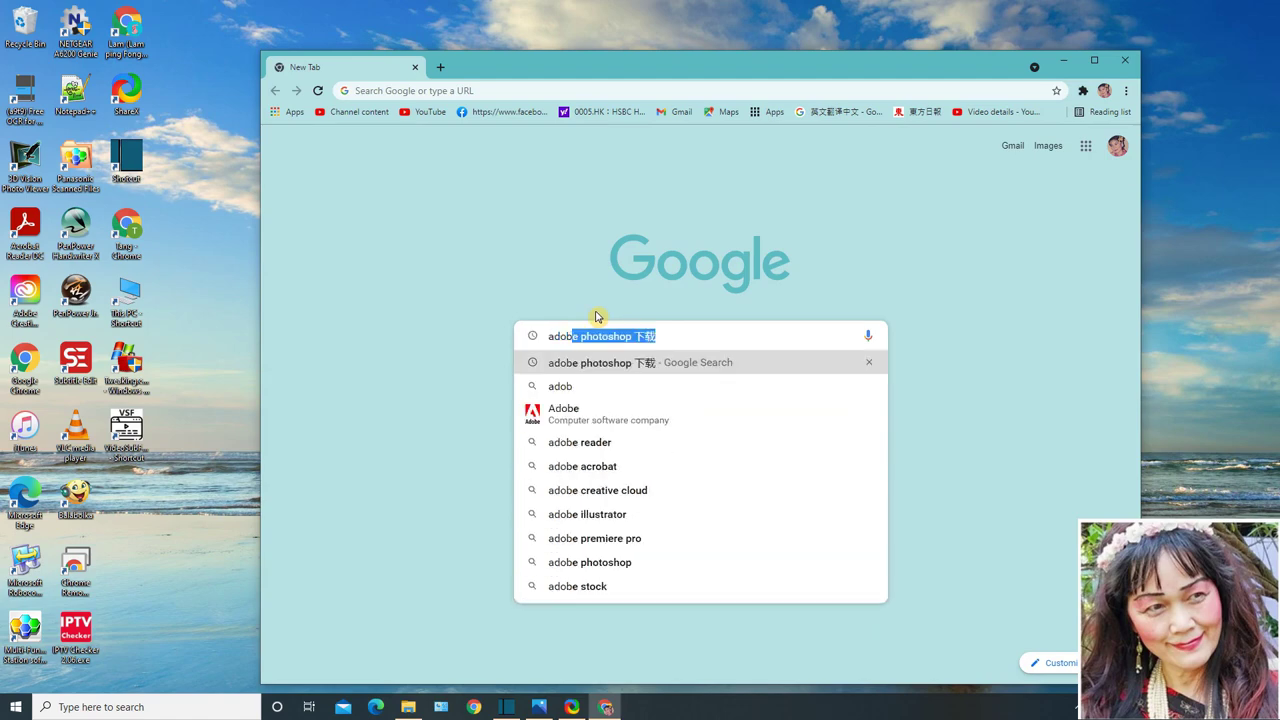
{"action": "type", "text": "e"}
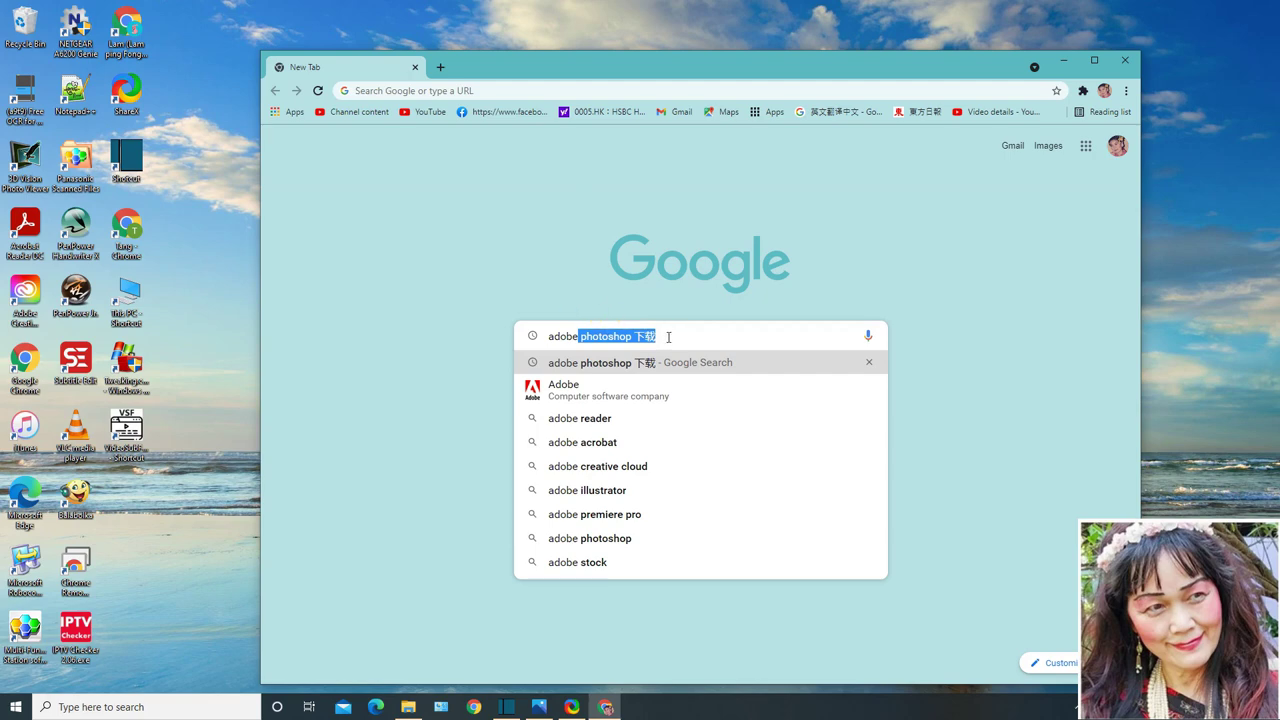
{"action": "left_click", "coordinate": [668, 337]}
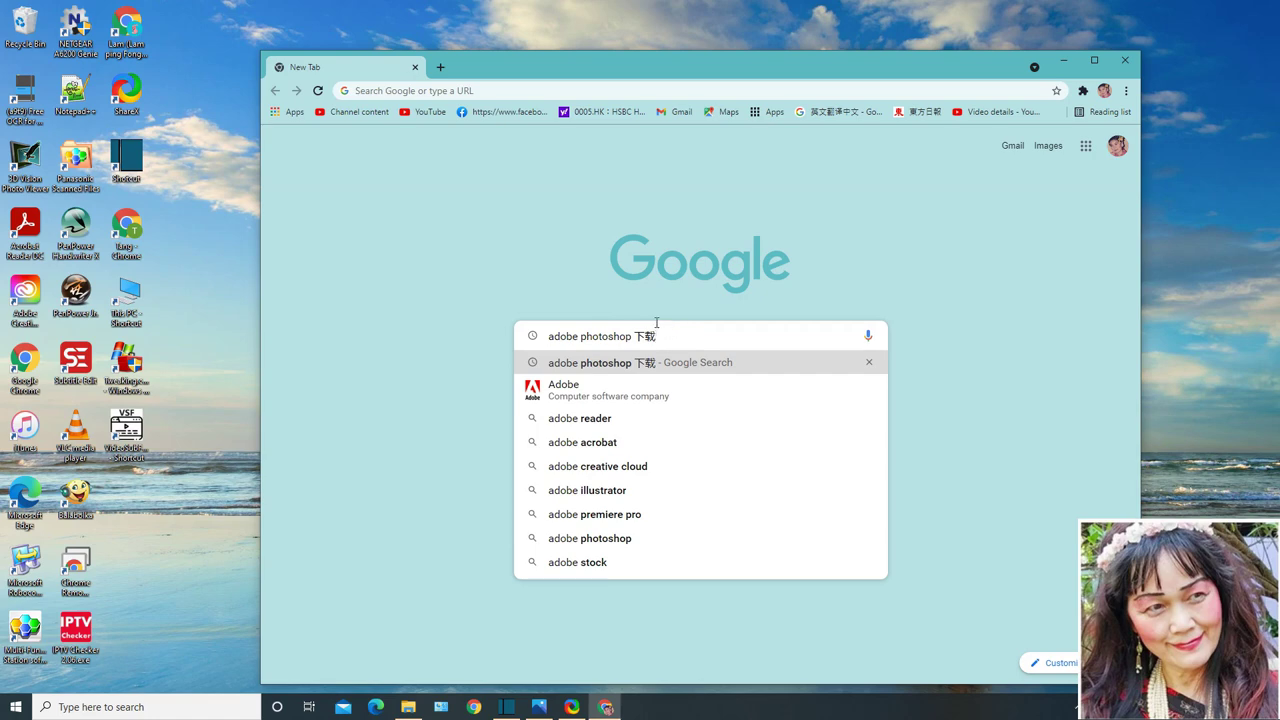
{"action": "key", "text": "Return"}
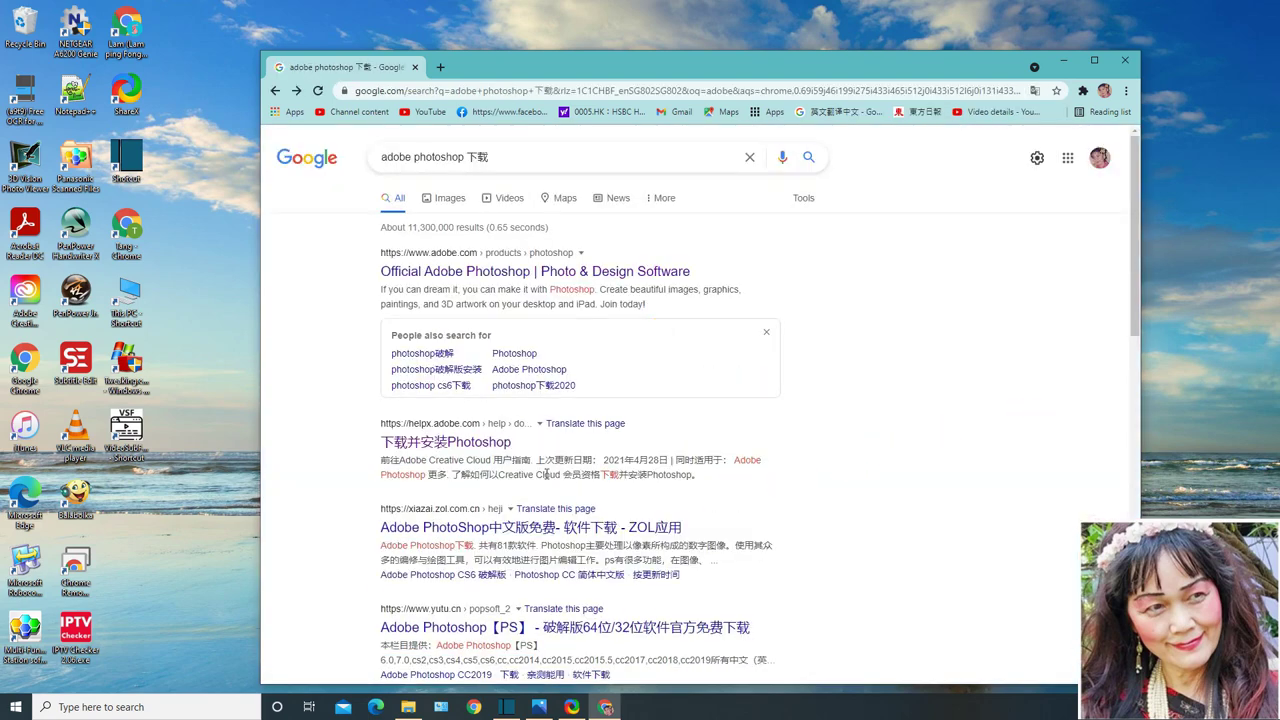
{"action": "left_click", "coordinate": [441, 447]}
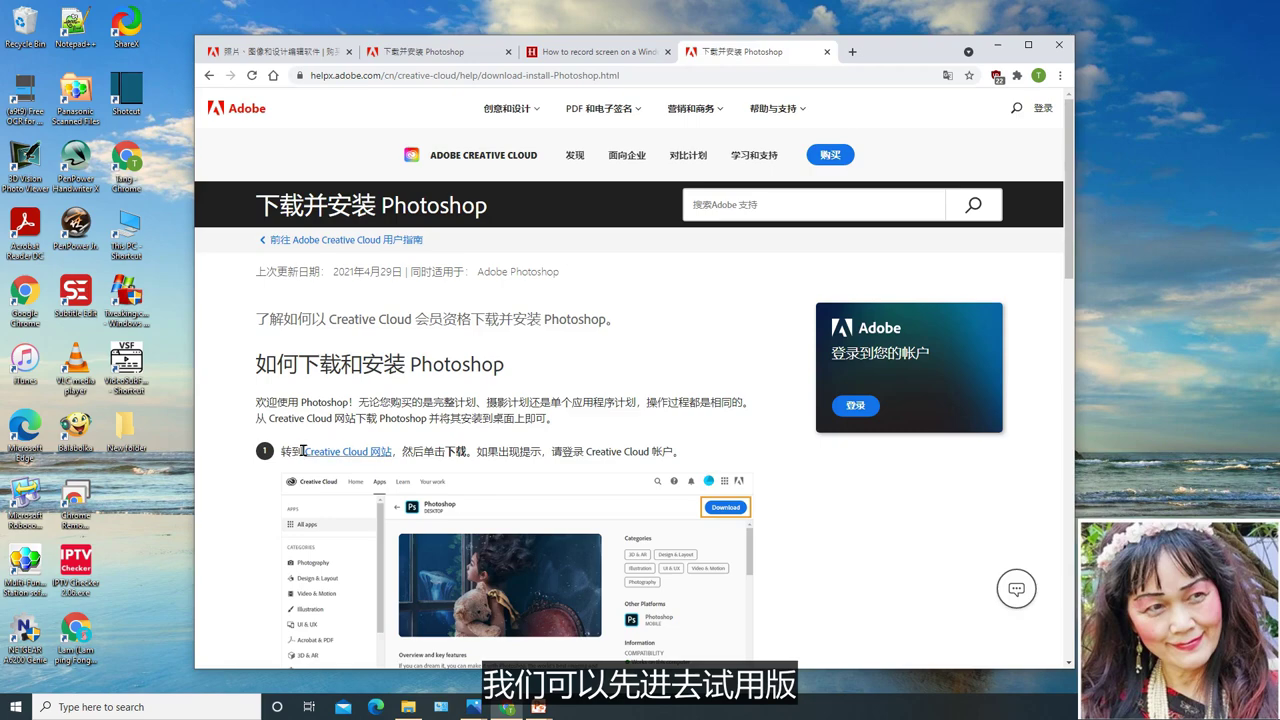
Go to the Creative Cloud site, clear the entered e-mail address, and choose Continue with Google.
{"action": "left_click", "coordinate": [356, 452]}
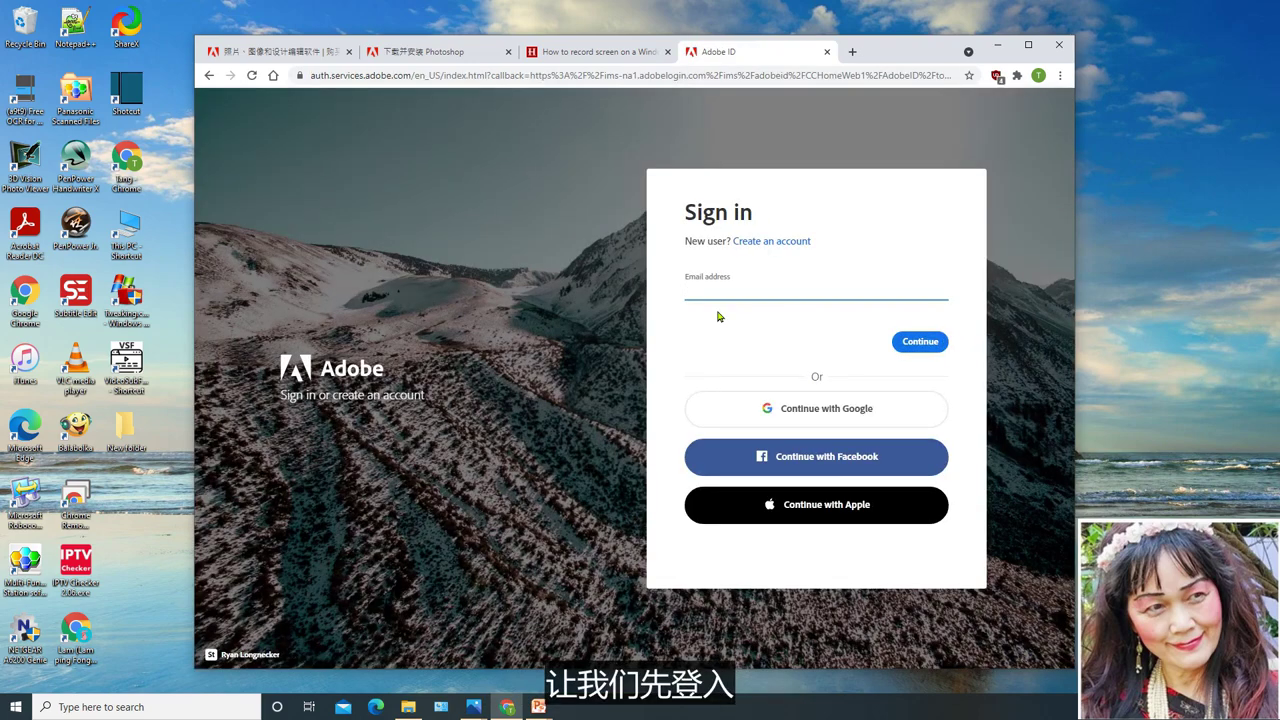
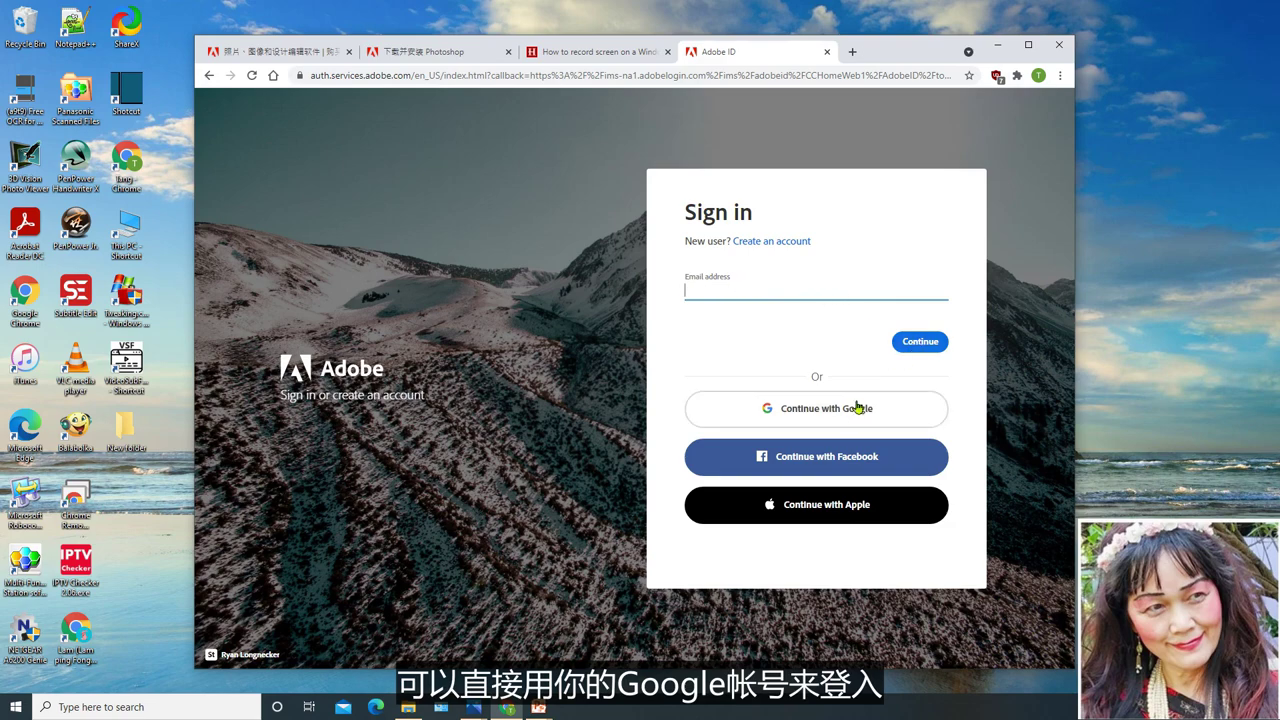
{"action": "left_click", "coordinate": [814, 412]}
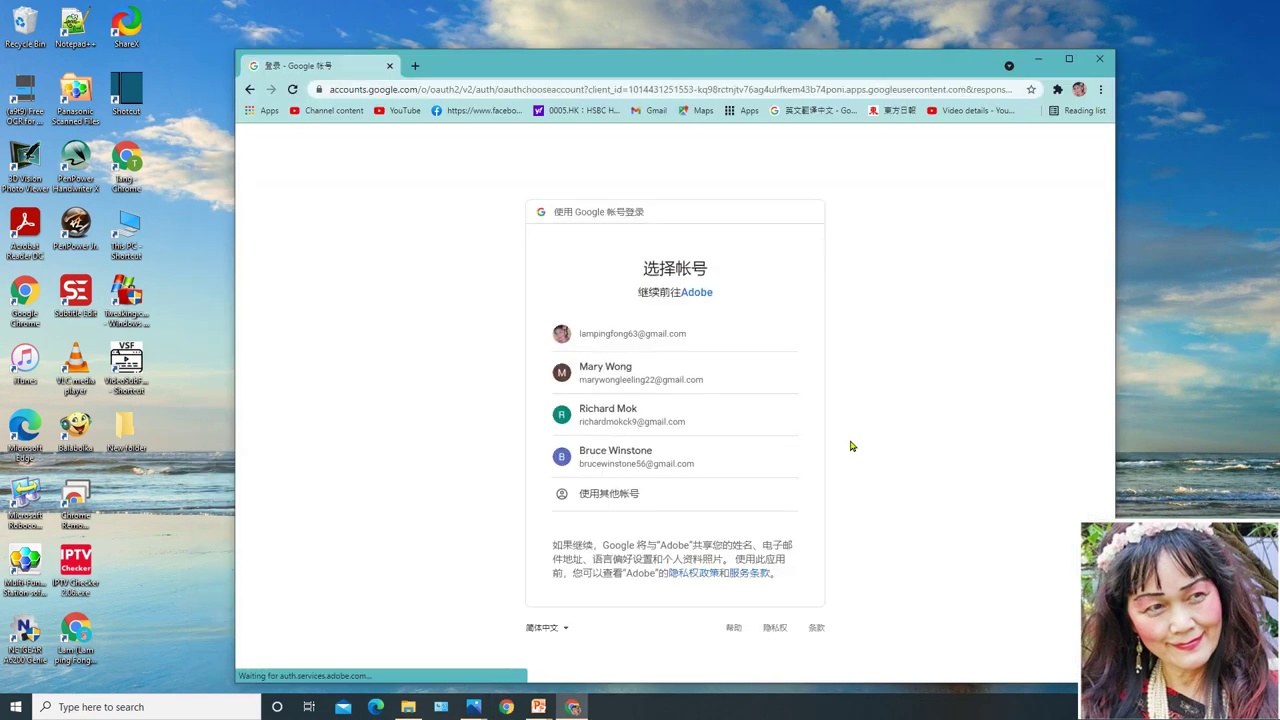
Sign in with the first Google account and open the birth-year list in the account form.
{"action": "left_click", "coordinate": [610, 340]}
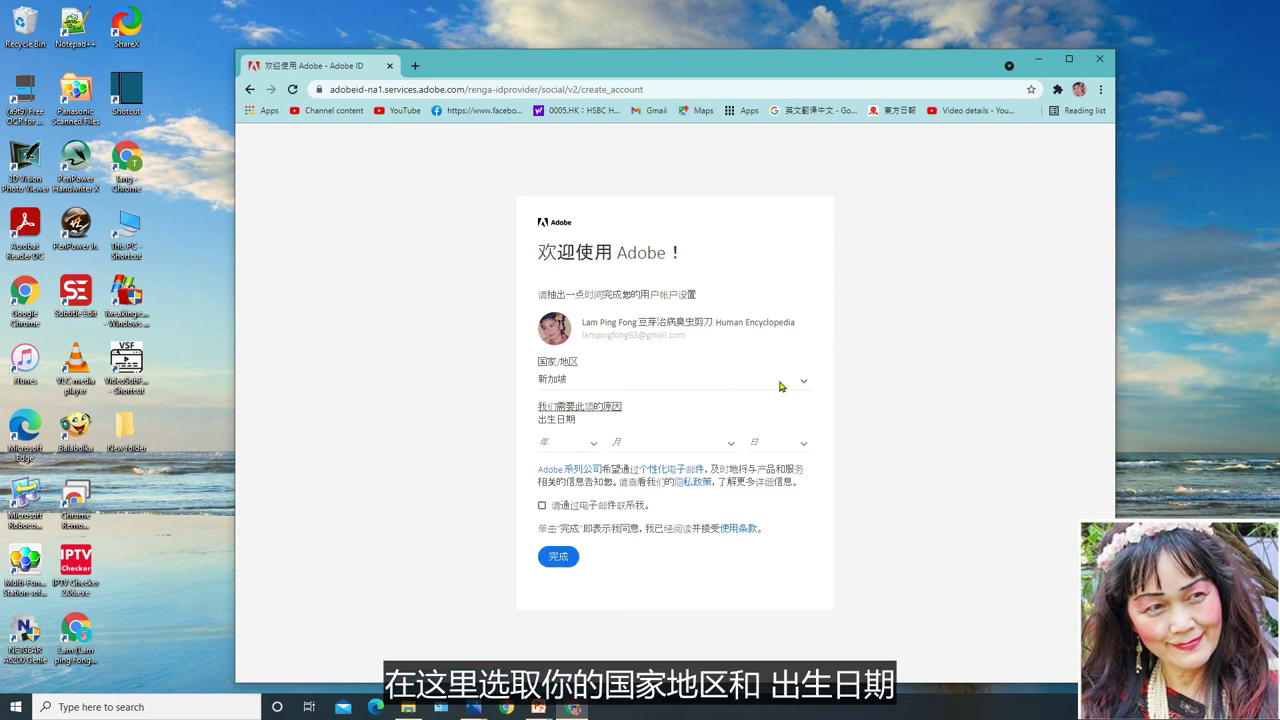
{"action": "left_click", "coordinate": [567, 442]}
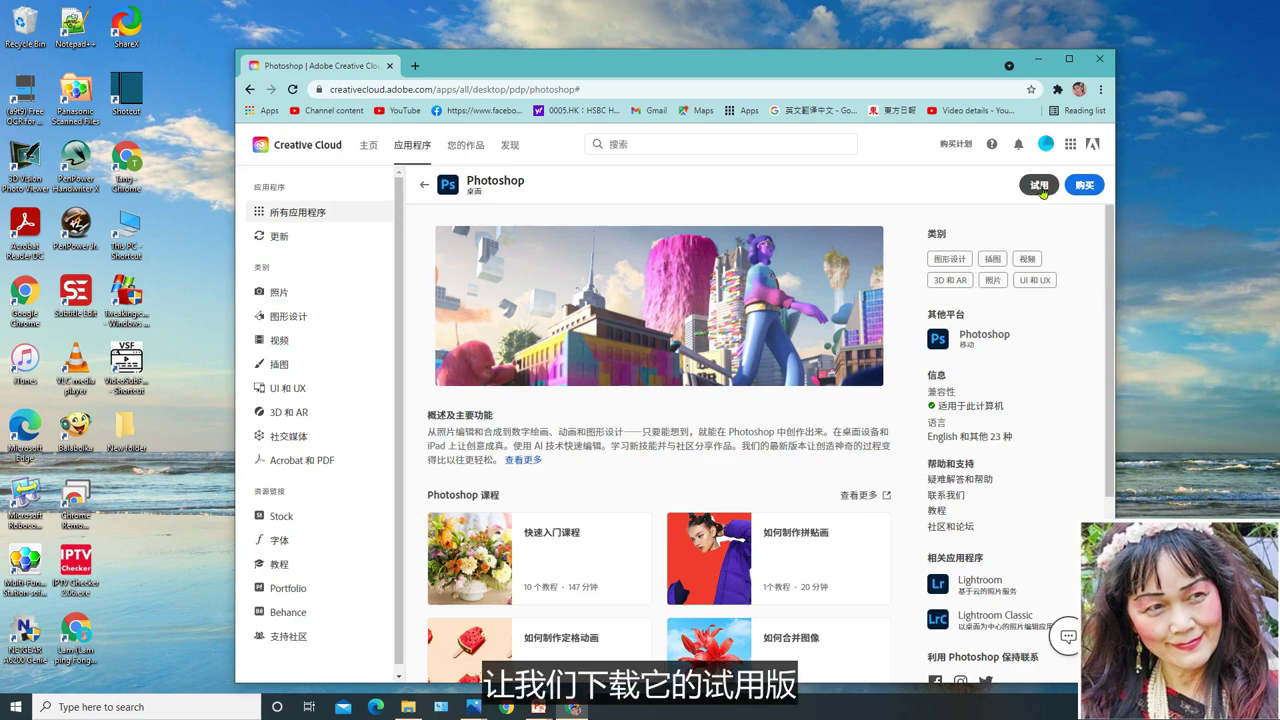
Start the Photoshop free trial and run the downloaded Photoshop_Set-Up.exe.
{"action": "left_click", "coordinate": [1041, 187]}
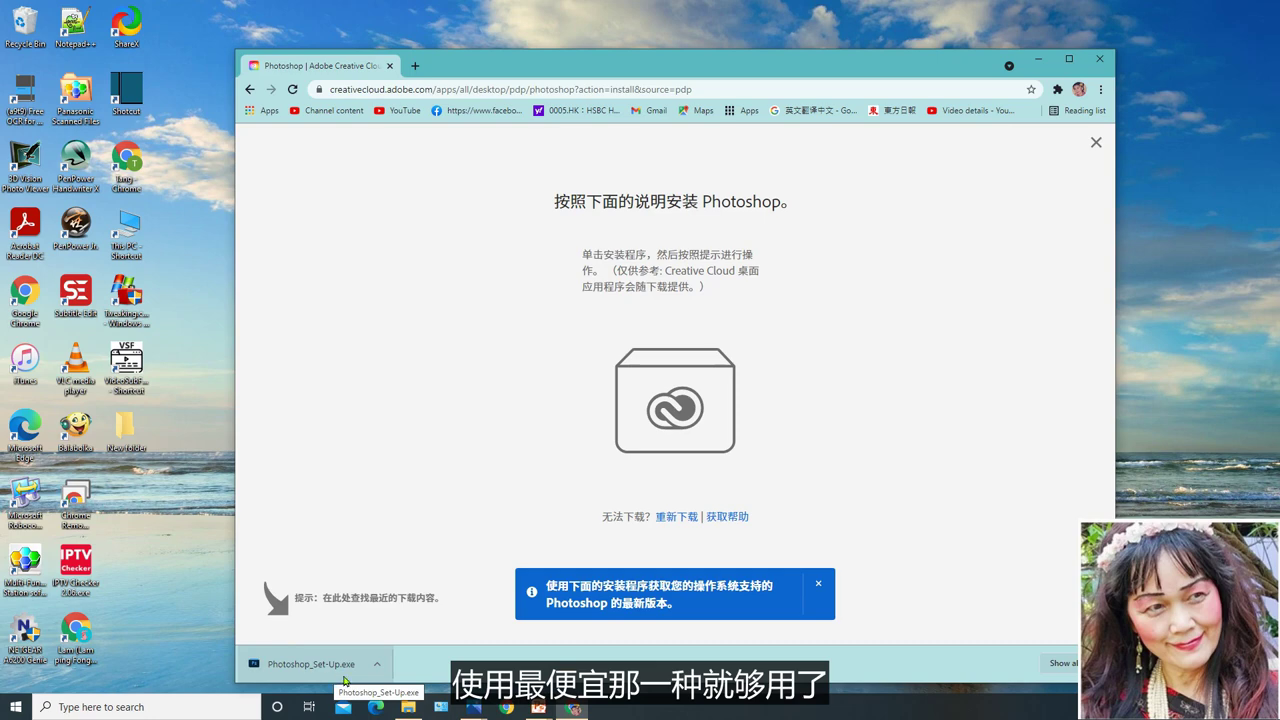
{"action": "left_click", "coordinate": [408, 710]}
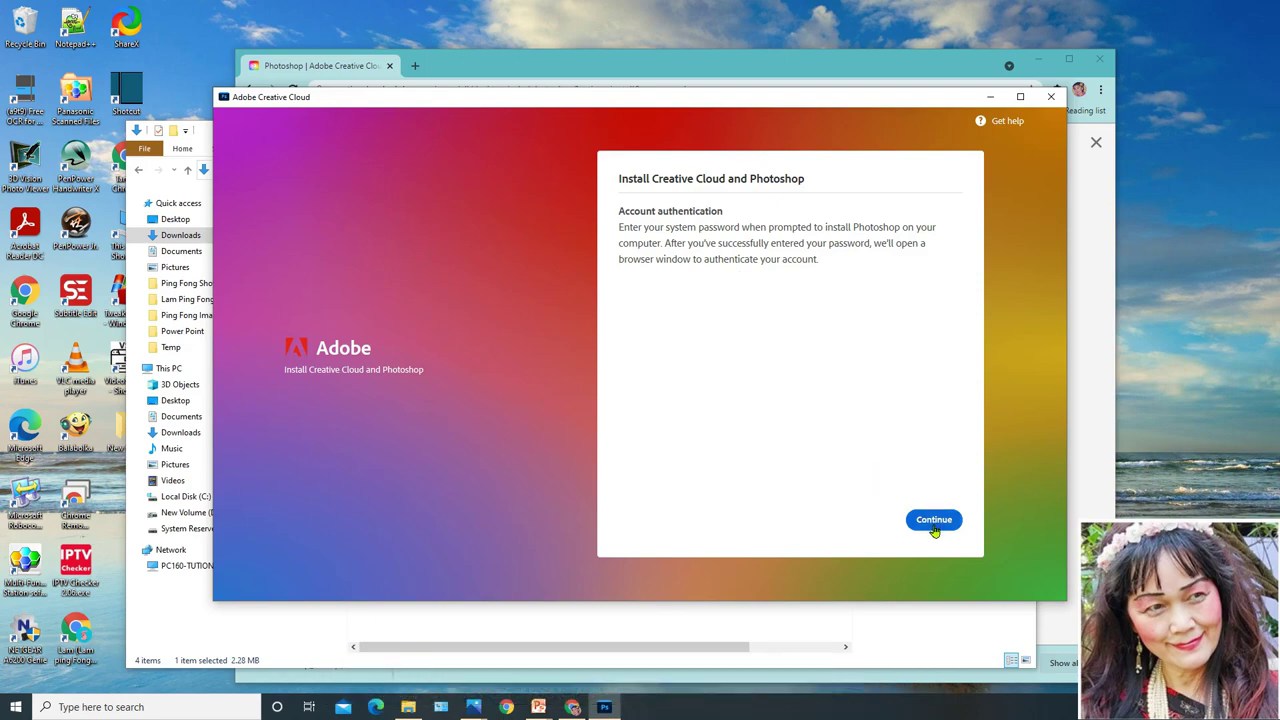
Continue past the Account authentication screen so the Photoshop installation begins.
{"action": "left_click", "coordinate": [934, 521]}
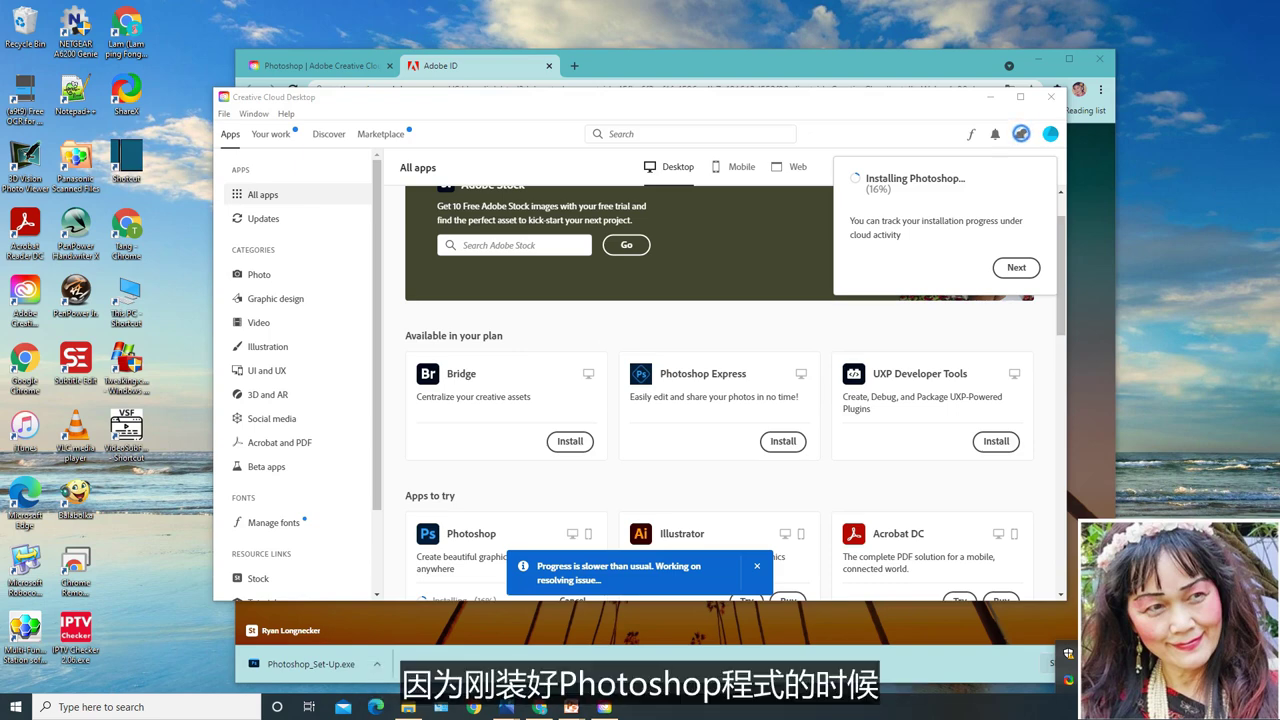
Dismiss the installation notice, the Get to know Photoshop tip and the slow-progress notification.
{"action": "left_click", "coordinate": [1016, 271]}
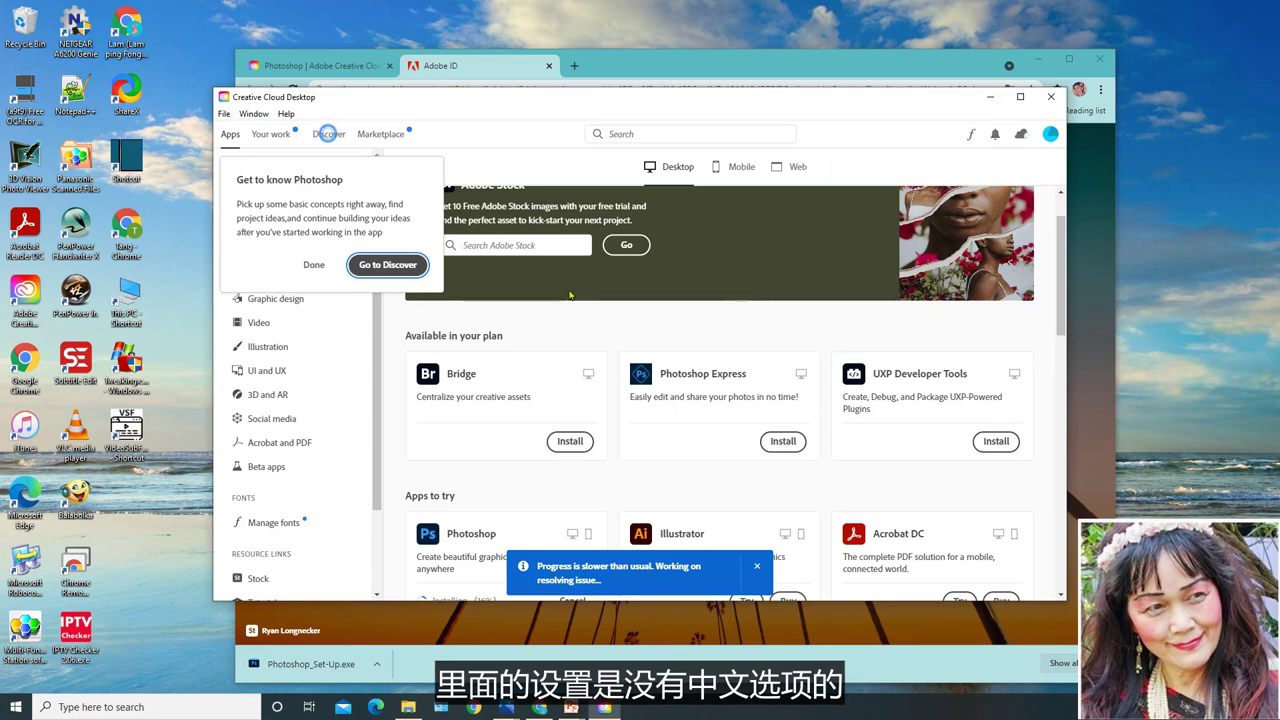
{"action": "left_click", "coordinate": [314, 266]}
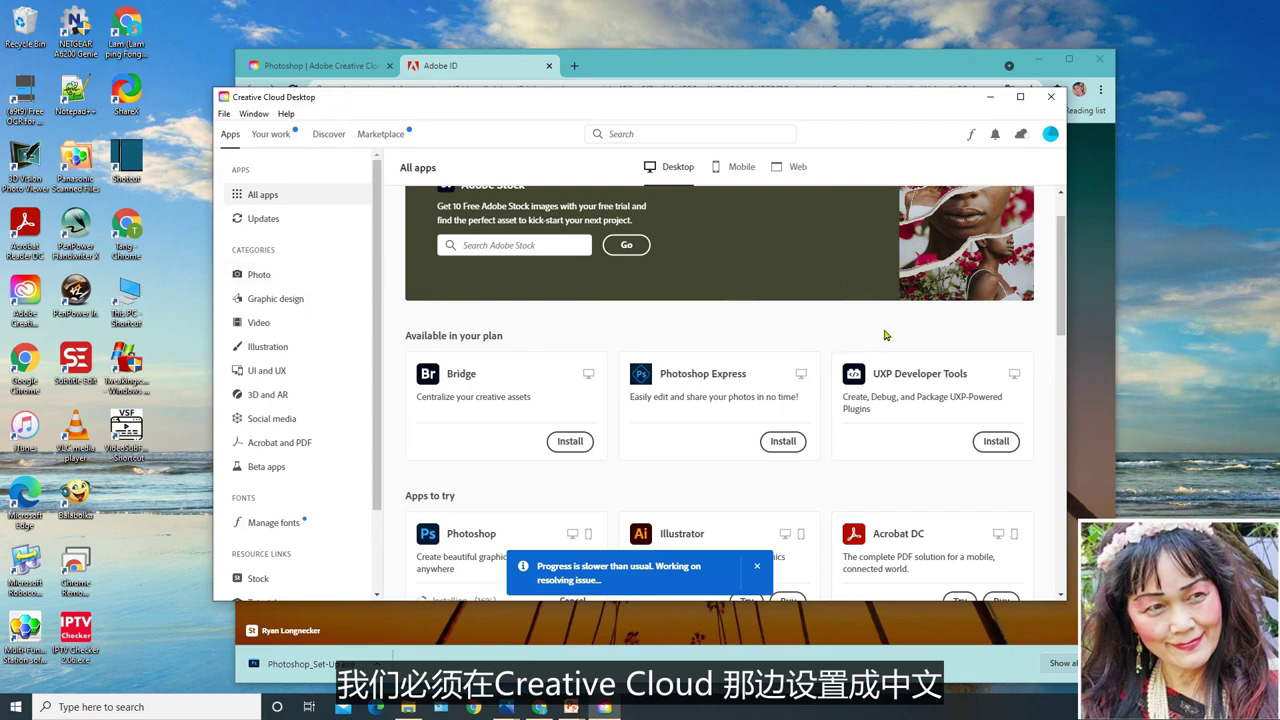
{"action": "left_click_drag", "start_coordinate": [1062, 290], "coordinate": [1060, 567]}
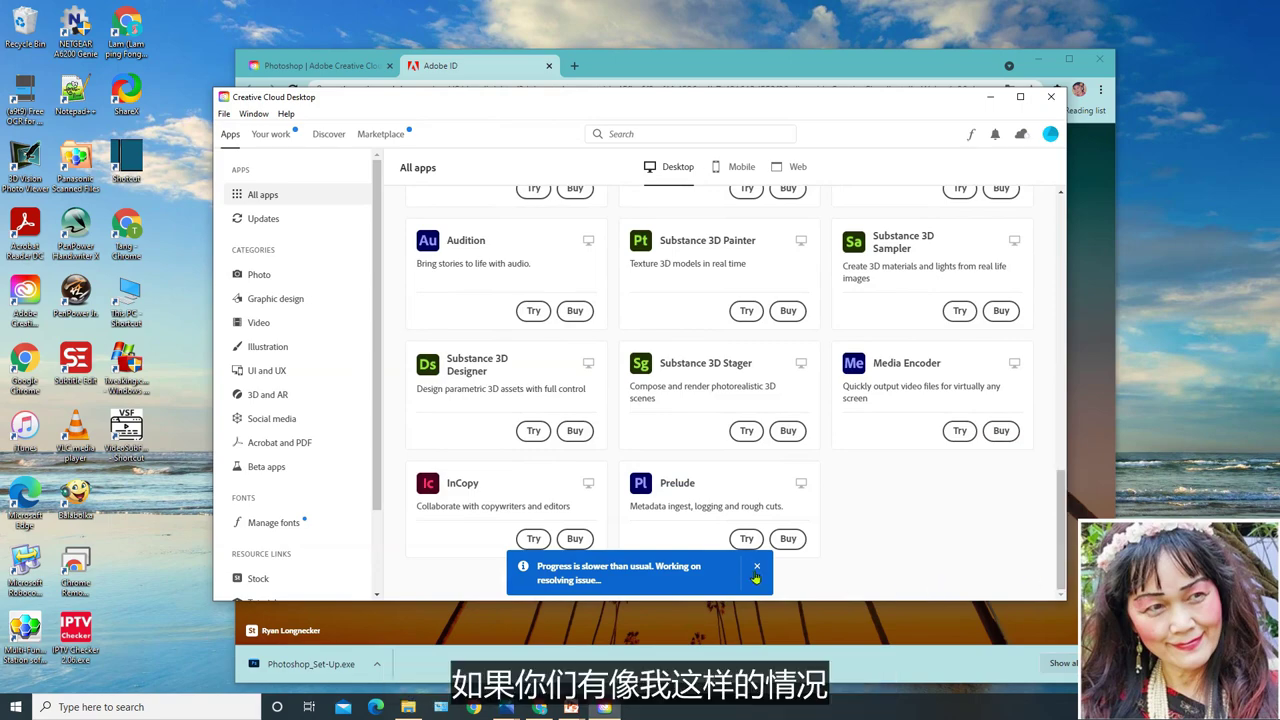
{"action": "left_click", "coordinate": [757, 567]}
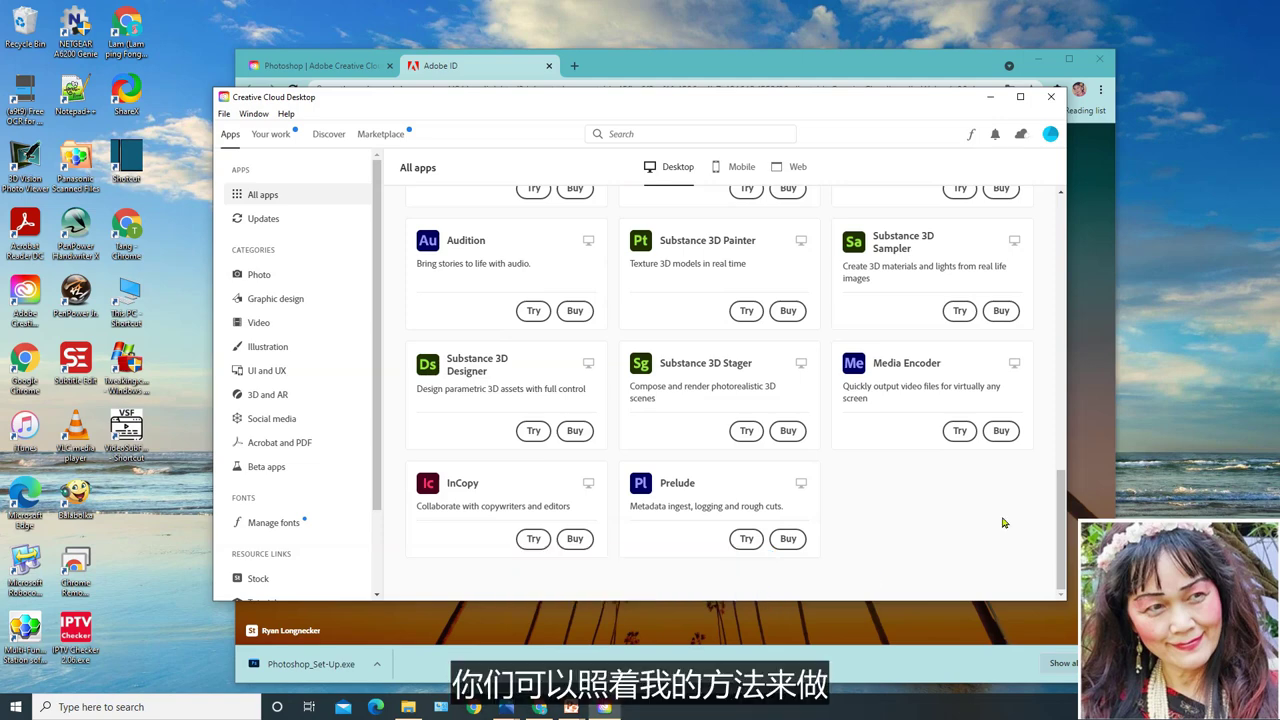
{"action": "left_click_drag", "start_coordinate": [1062, 512], "coordinate": [1055, 175]}
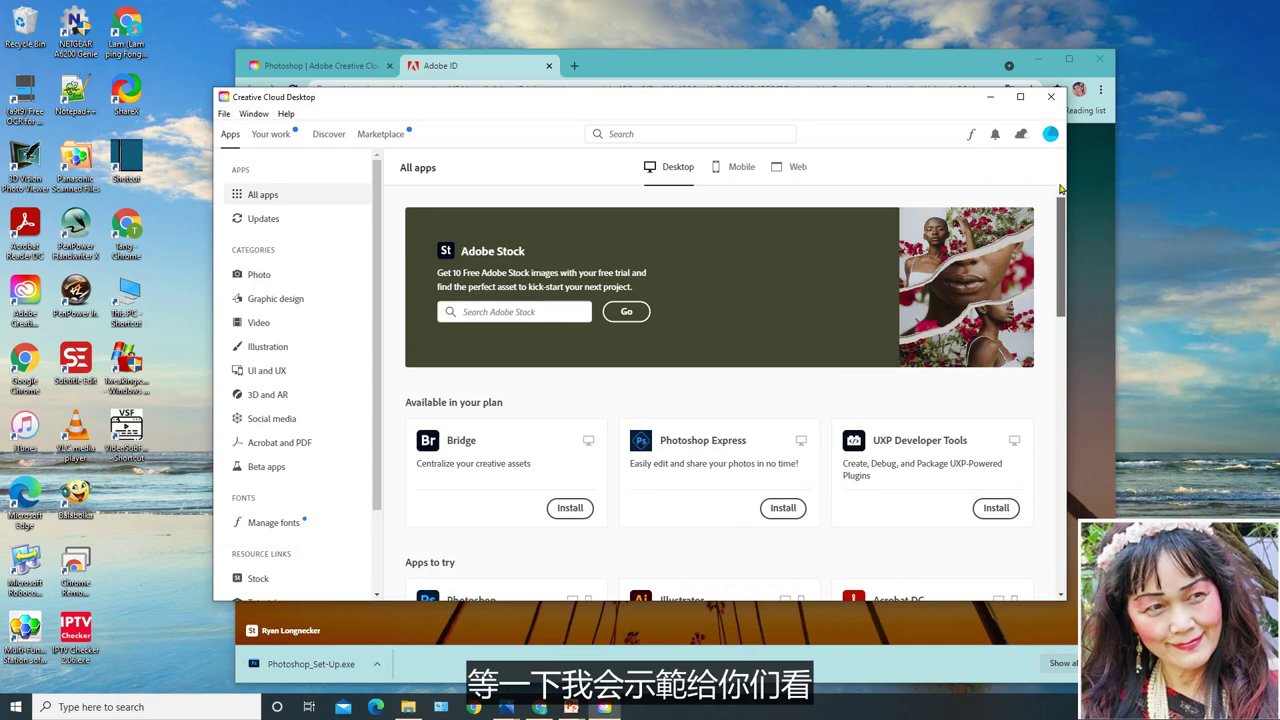
{"action": "mouse_move", "coordinate": [1065, 240]}
{"action": "left_mouse_down"}
{"action": "mouse_move", "coordinate": [1046, 523]}
{"action": "mouse_move", "coordinate": [1107, 170]}
{"action": "left_mouse_up"}
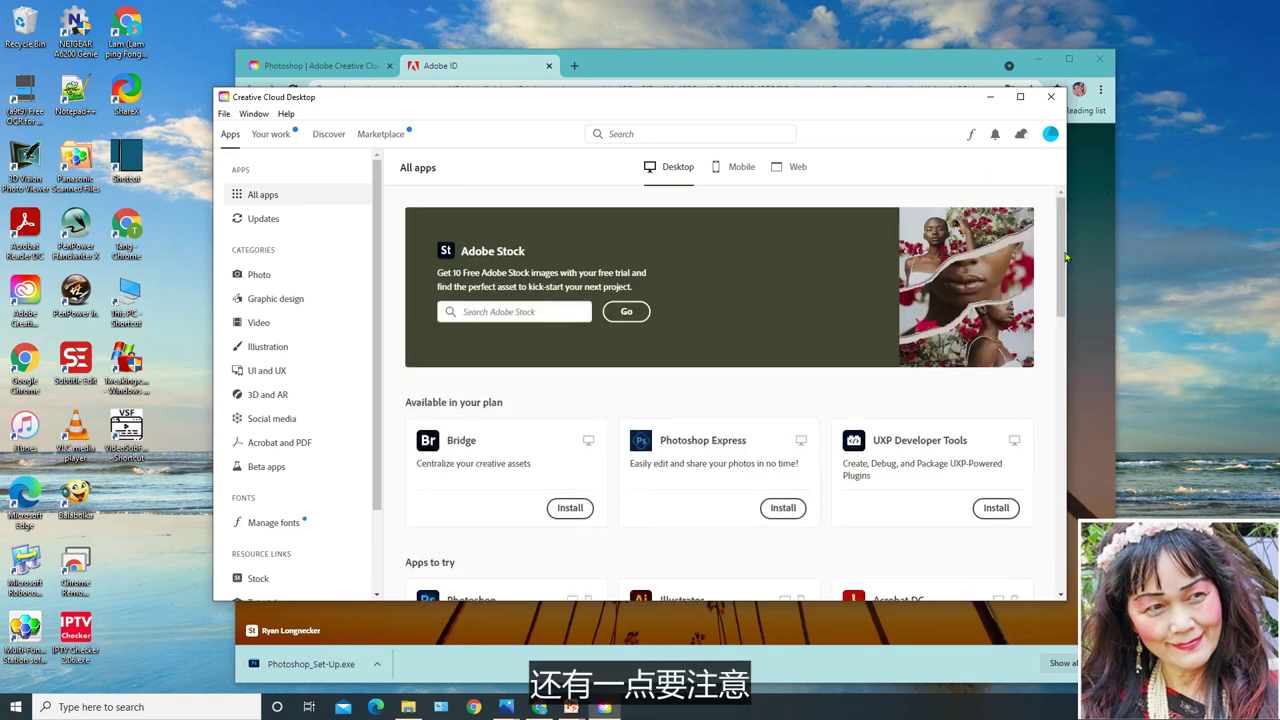
{"action": "scroll", "coordinate": [943, 382], "scroll_direction": "down", "scroll_amount": 2}
{"action": "scroll", "coordinate": [940, 391], "scroll_direction": "down", "scroll_amount": 2}
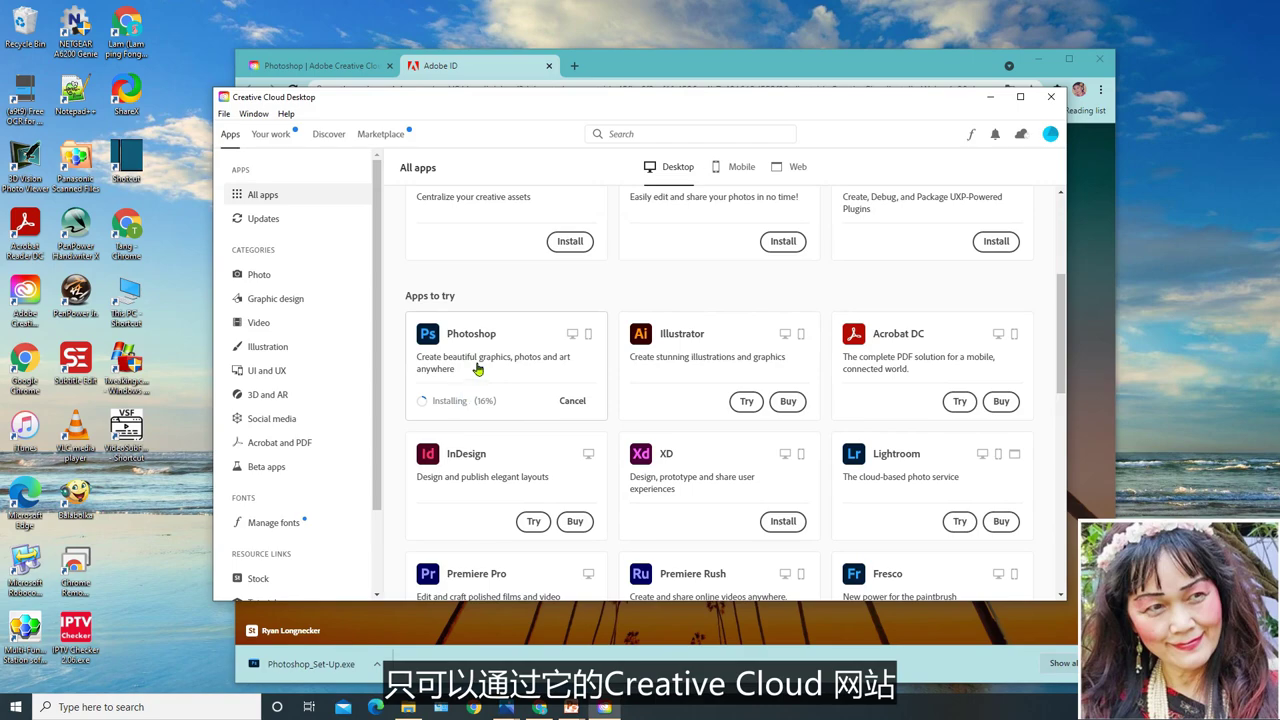
View Photoshop's app details, return to the apps list, and start the 7-day trial.
{"action": "left_click", "coordinate": [477, 369]}
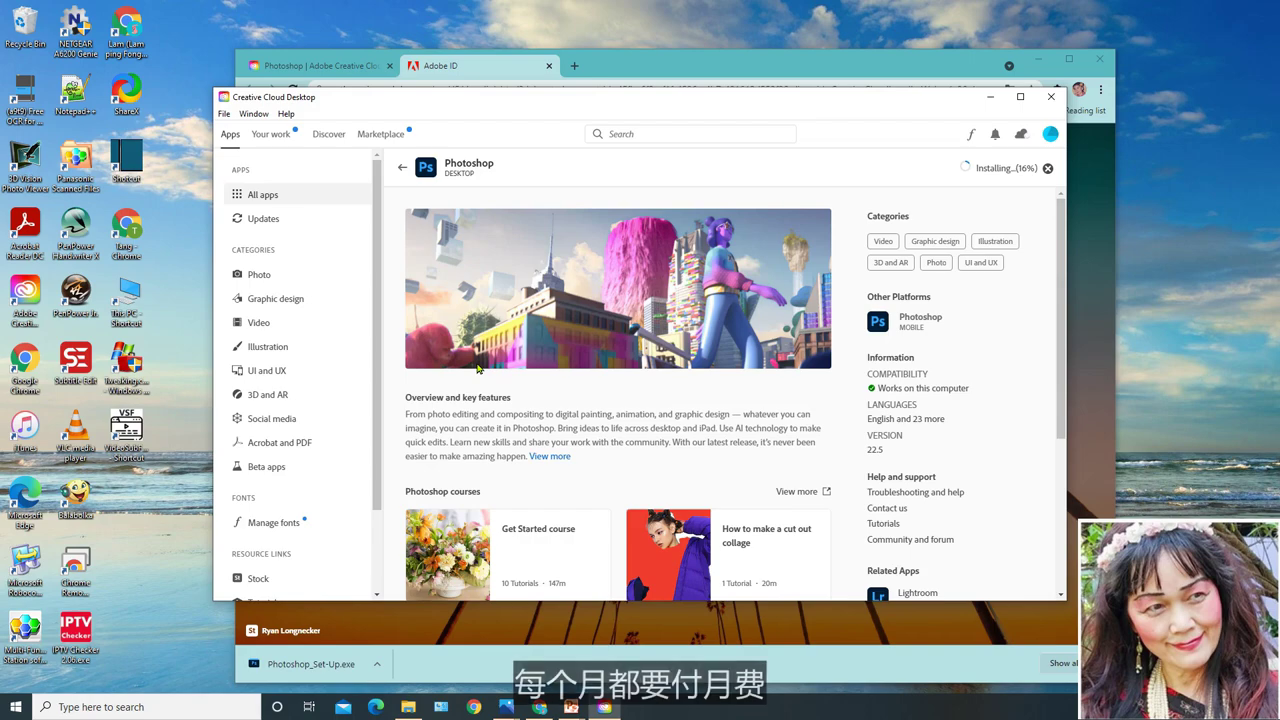
{"action": "scroll", "coordinate": [776, 500], "scroll_direction": "down", "scroll_amount": 3}
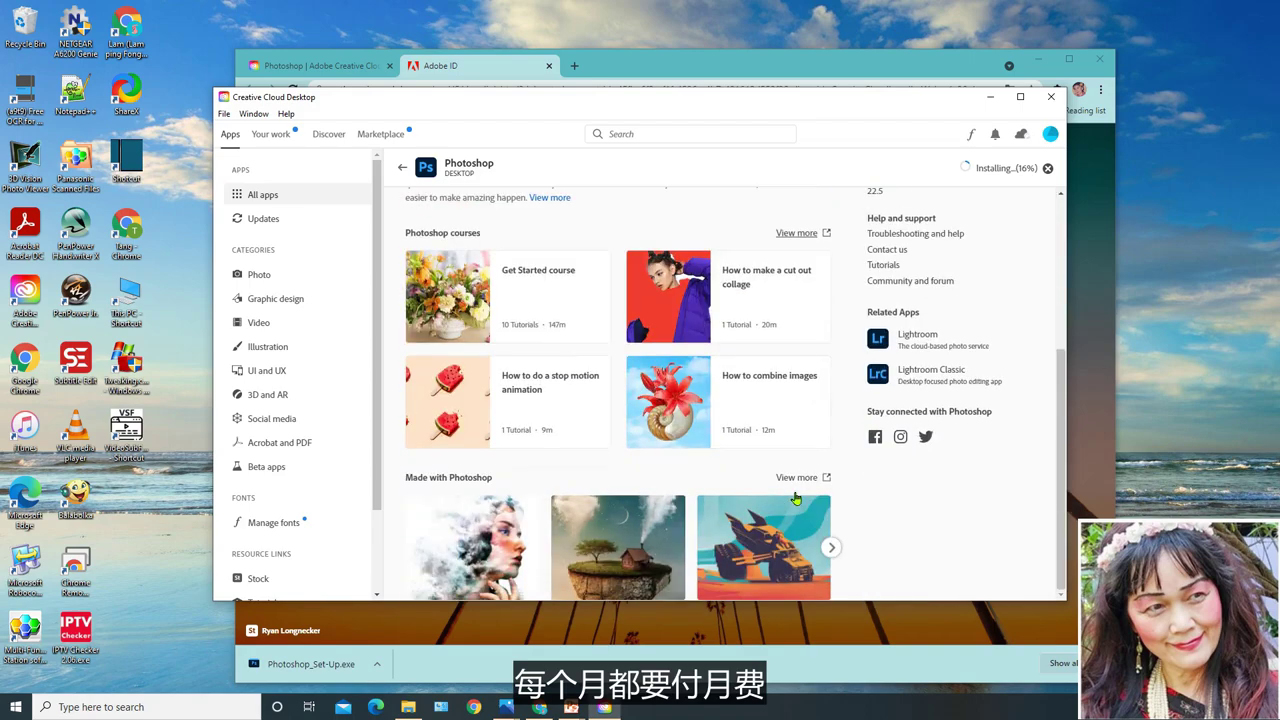
{"action": "scroll", "coordinate": [796, 497], "scroll_direction": "up", "scroll_amount": 3}
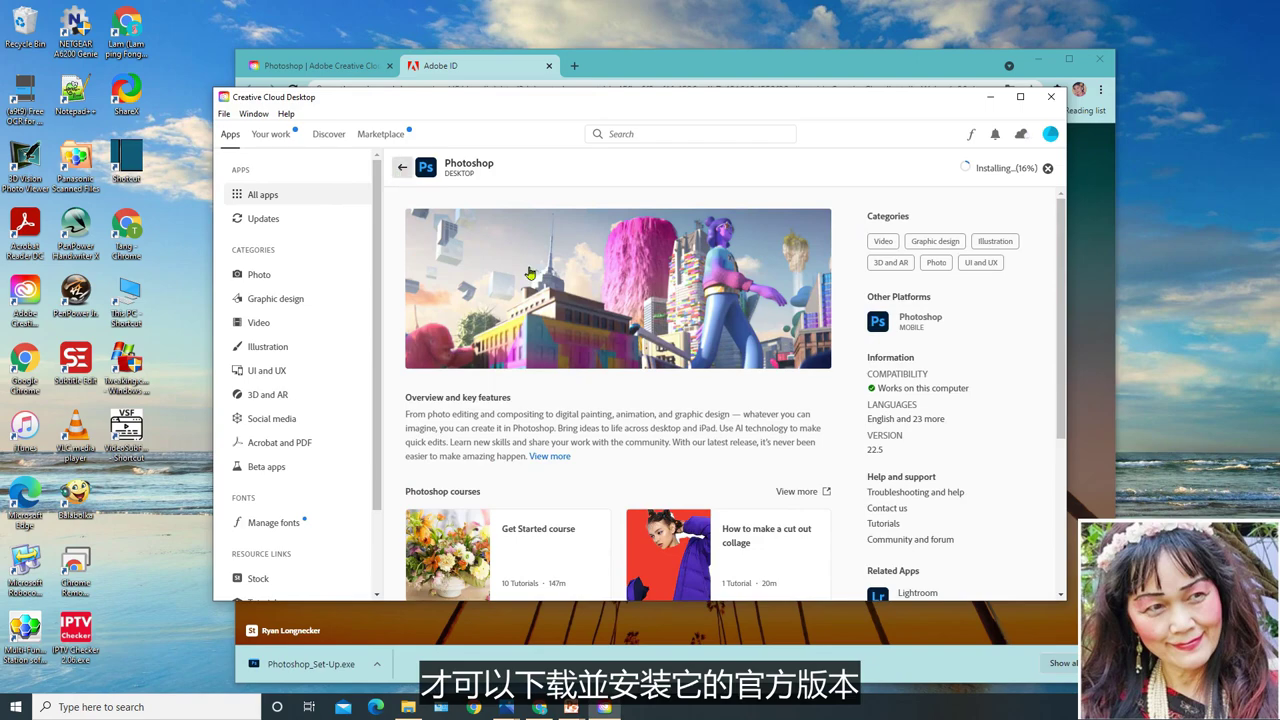
{"action": "left_click", "coordinate": [397, 163]}
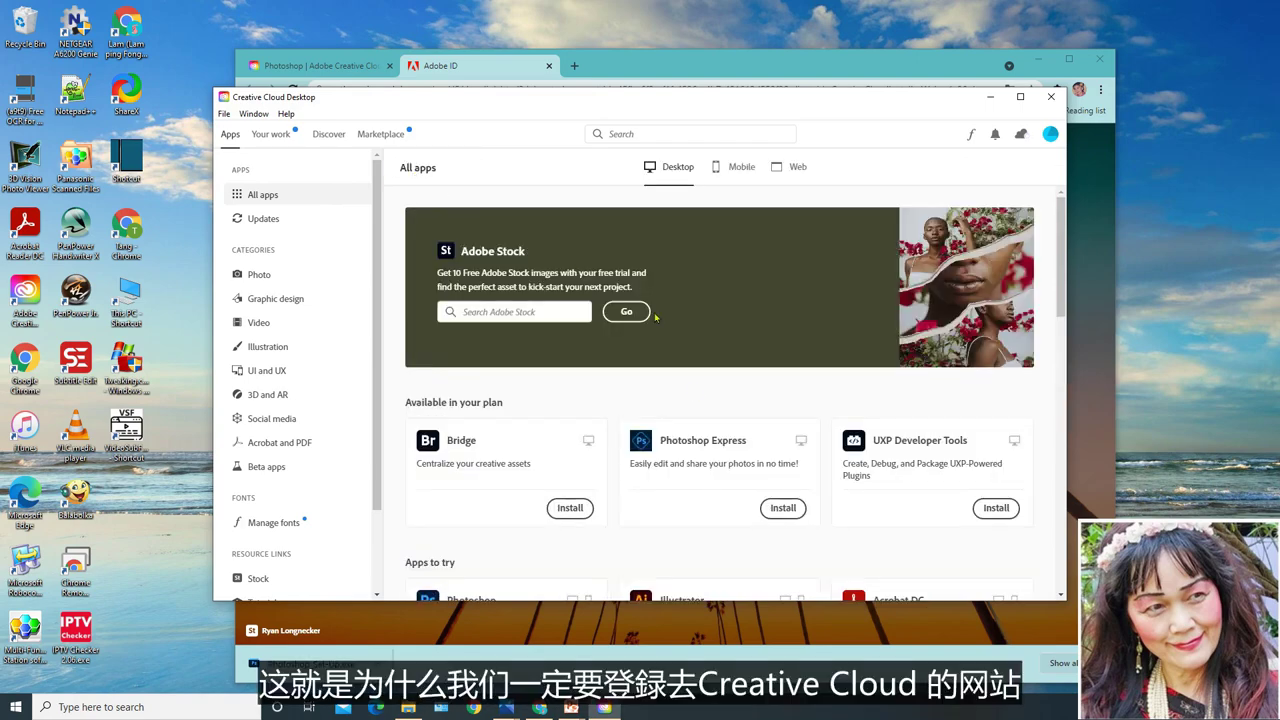
{"action": "scroll", "coordinate": [694, 415], "scroll_direction": "down", "scroll_amount": 2}
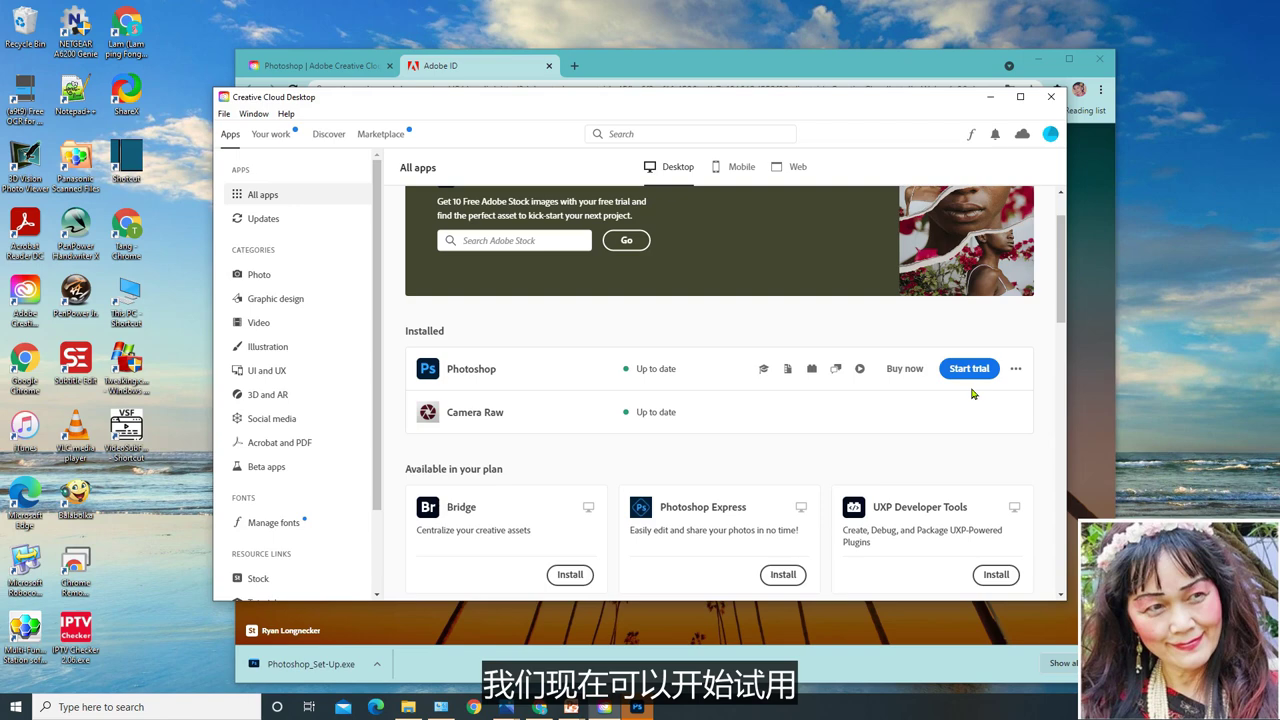
{"action": "mouse_move", "coordinate": [969, 369]}
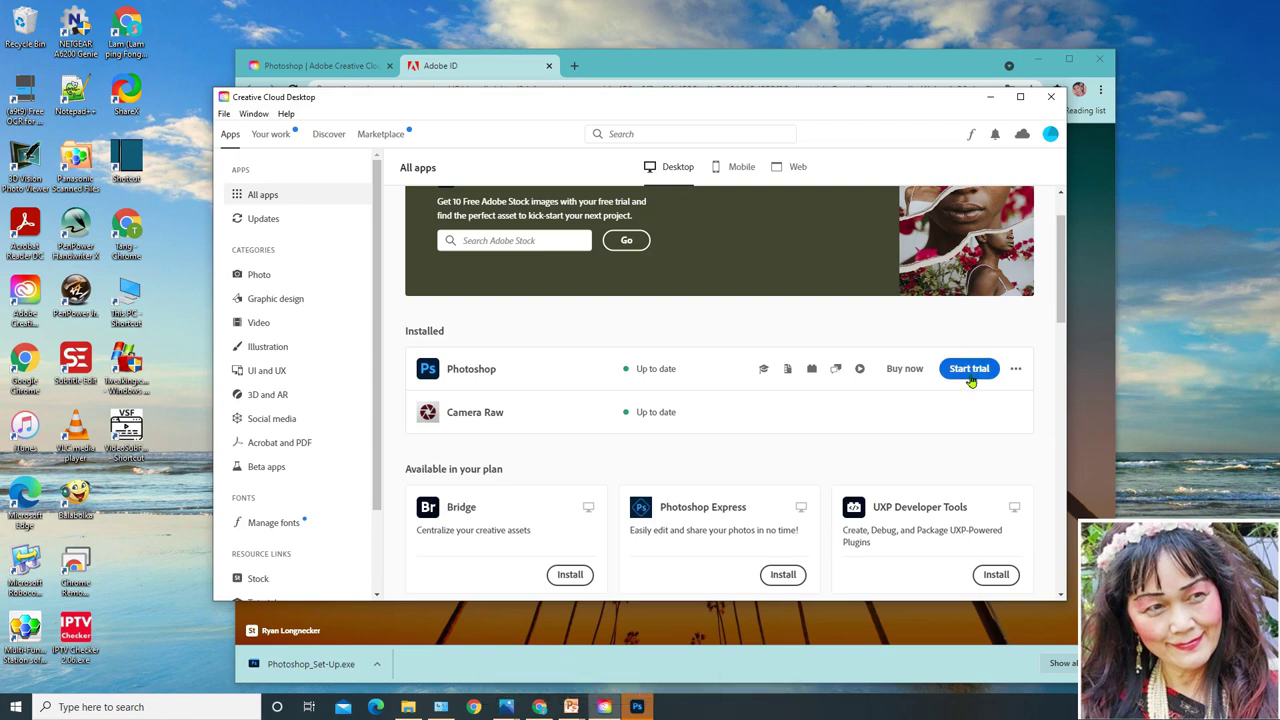
{"action": "left_click", "coordinate": [969, 372]}
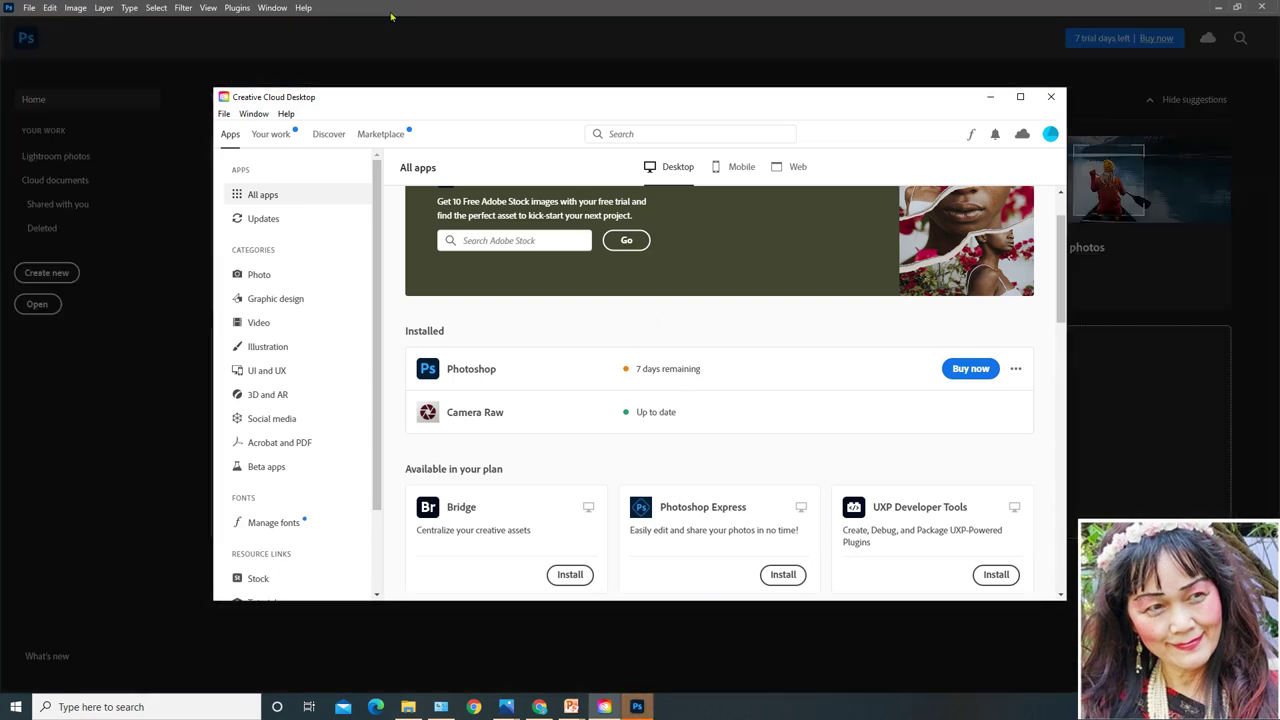
Check the Interface preferences' UI Language list, find only English, and close keeping English.
{"action": "key", "text": "Escape"}
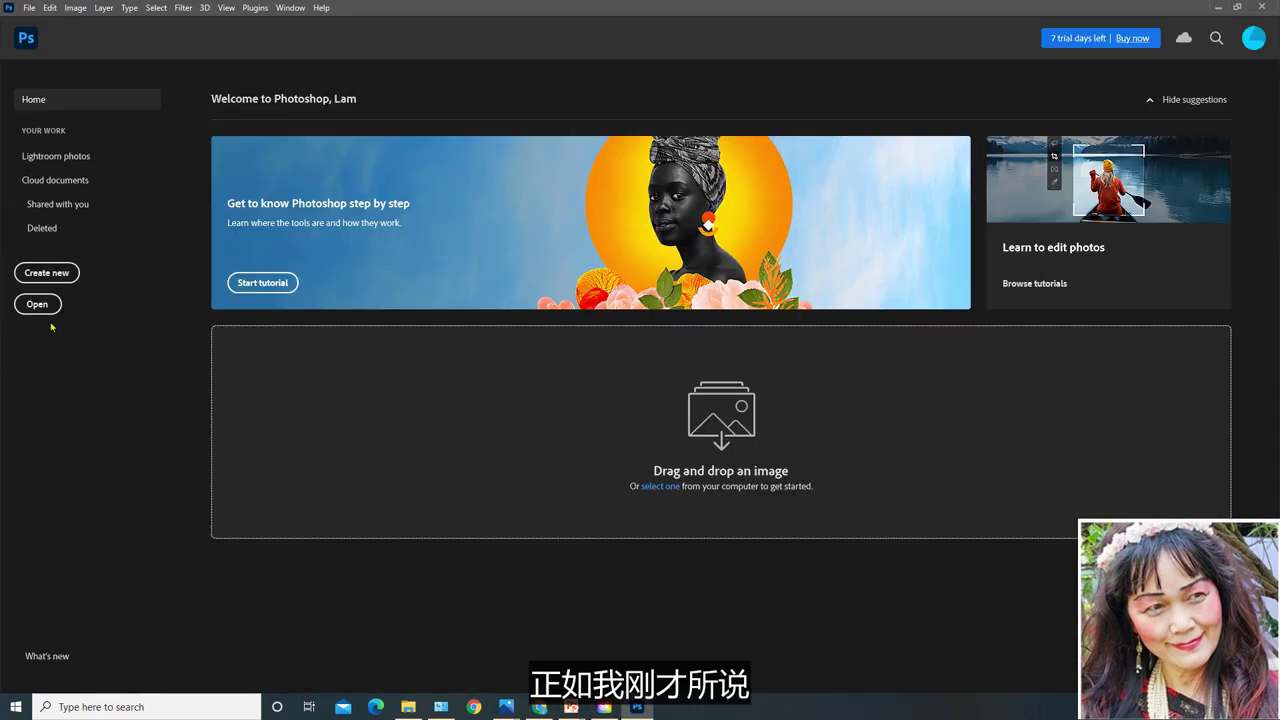
{"action": "left_click", "coordinate": [29, 8]}
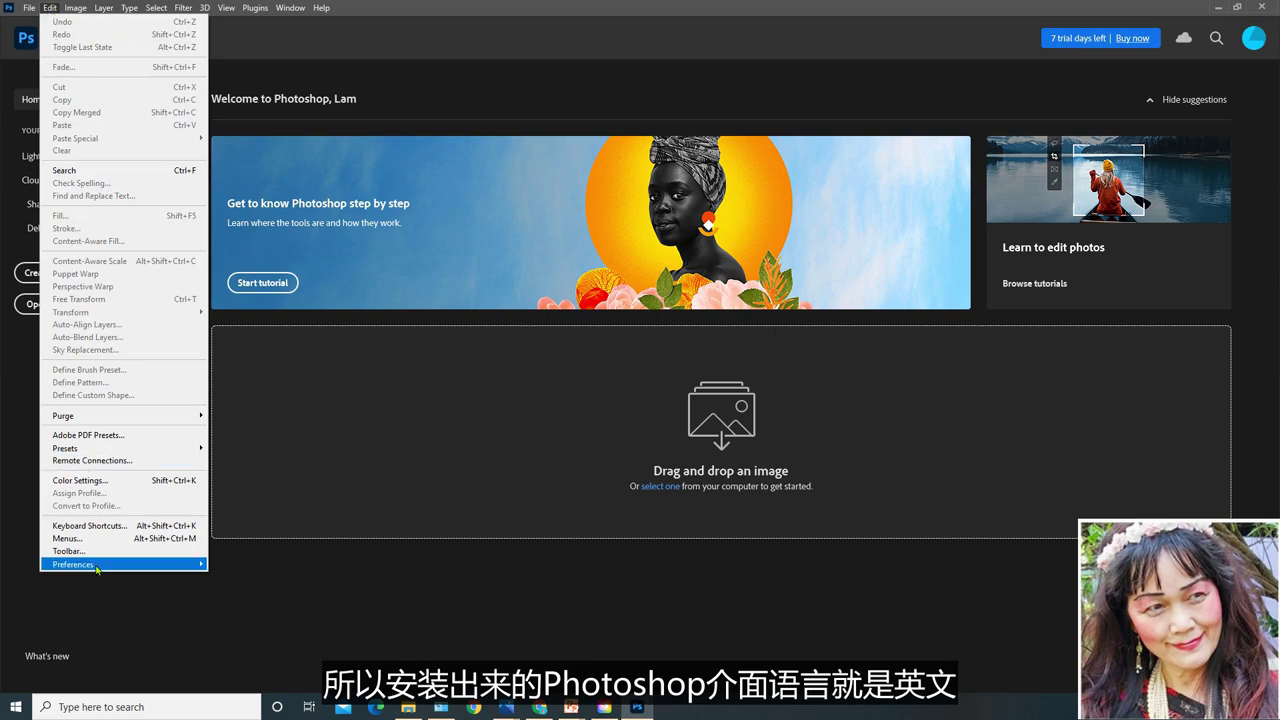
{"action": "mouse_move", "coordinate": [120, 564]}
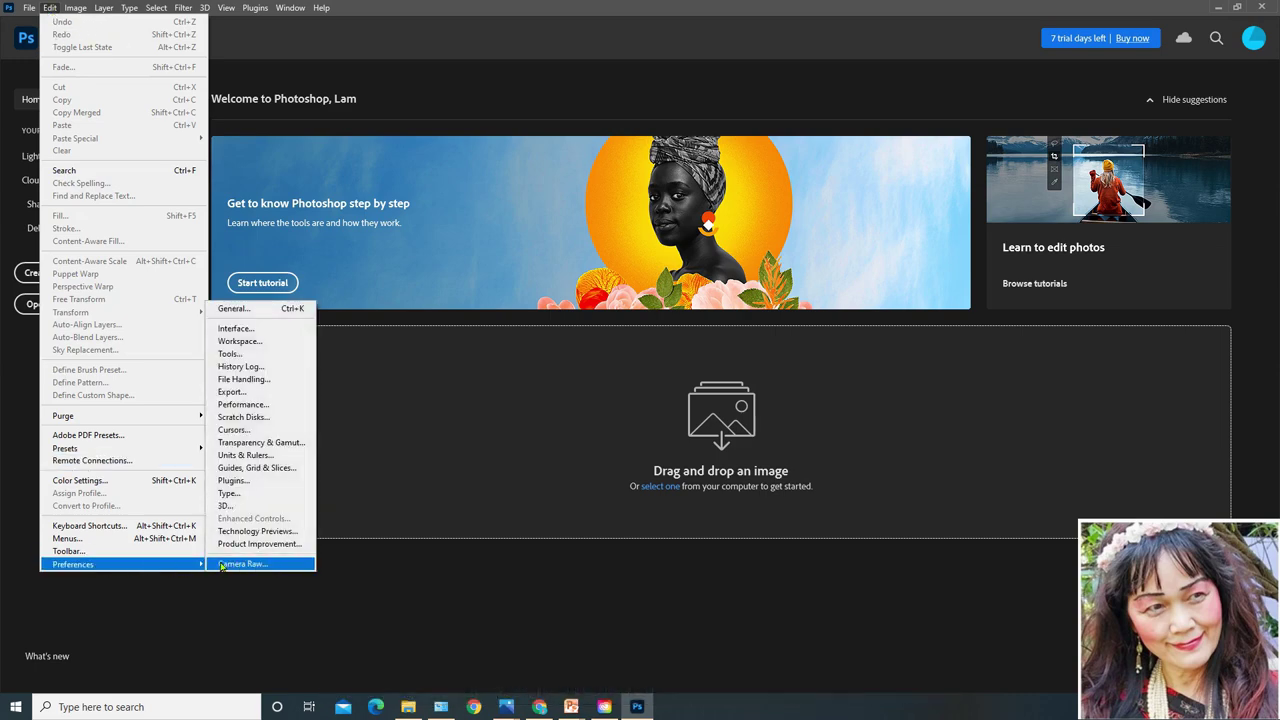
{"action": "left_click", "coordinate": [249, 336]}
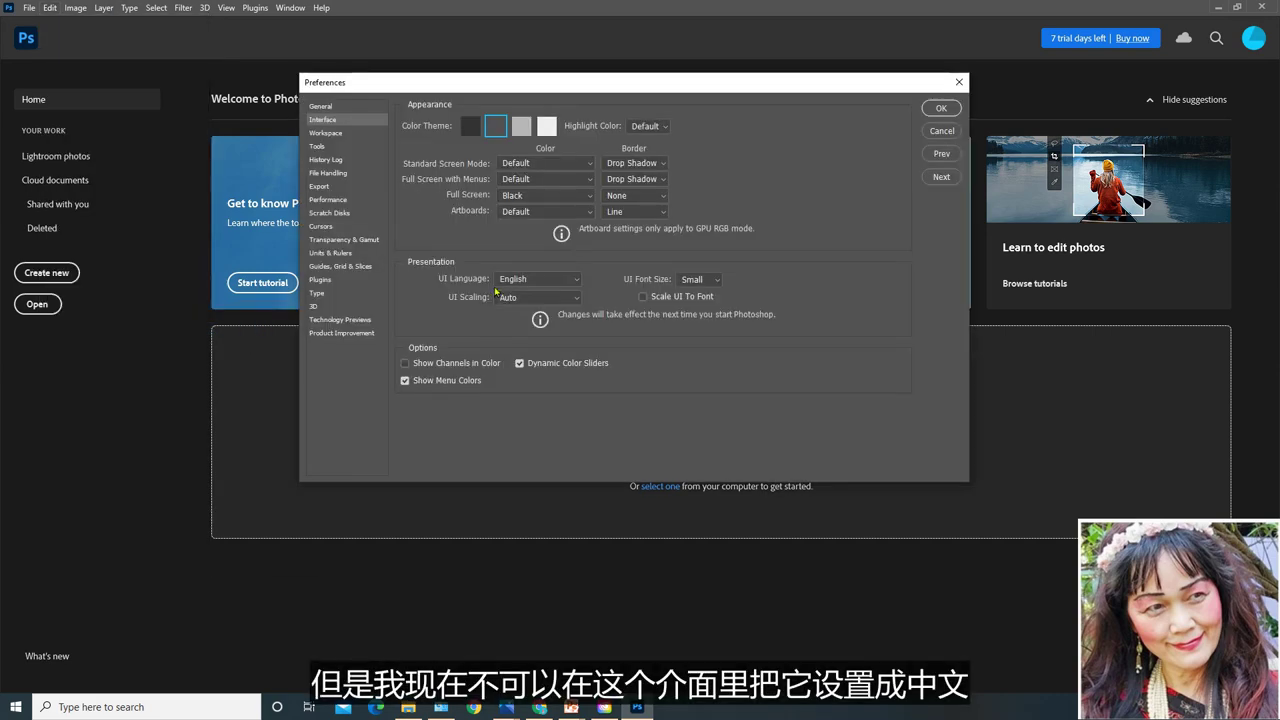
{"action": "left_click", "coordinate": [577, 282]}
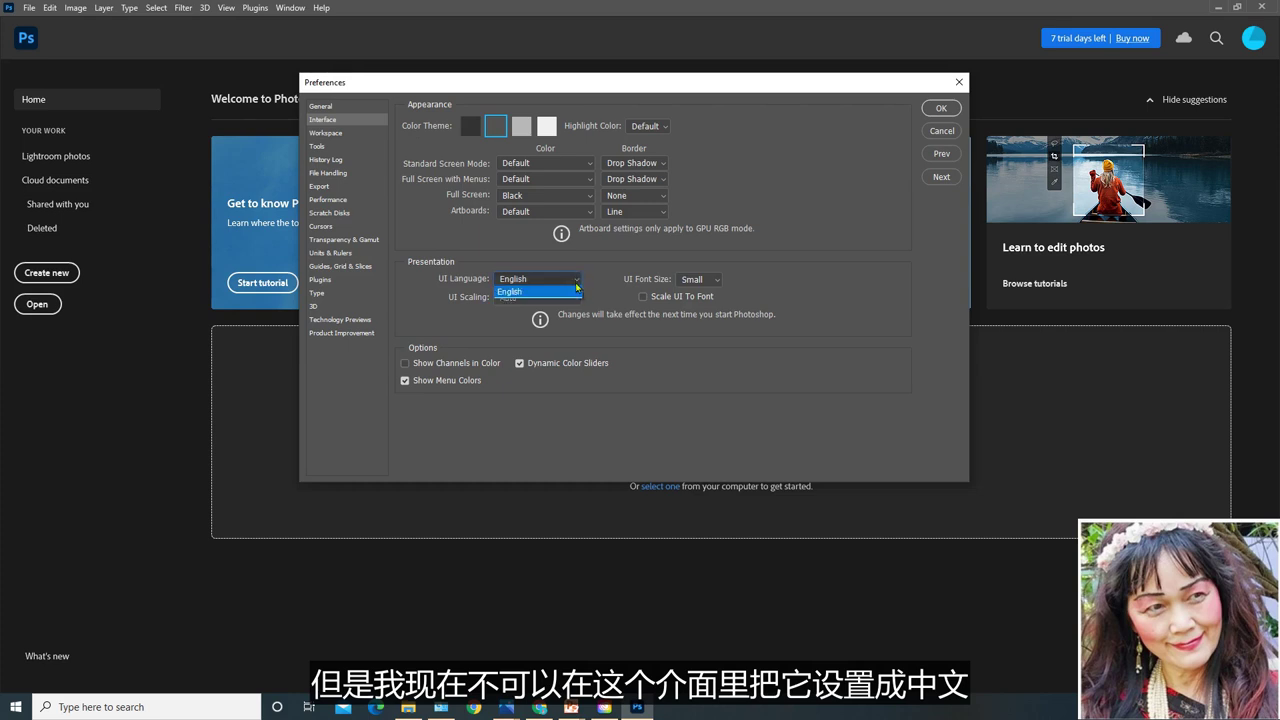
{"action": "left_click", "coordinate": [576, 287]}
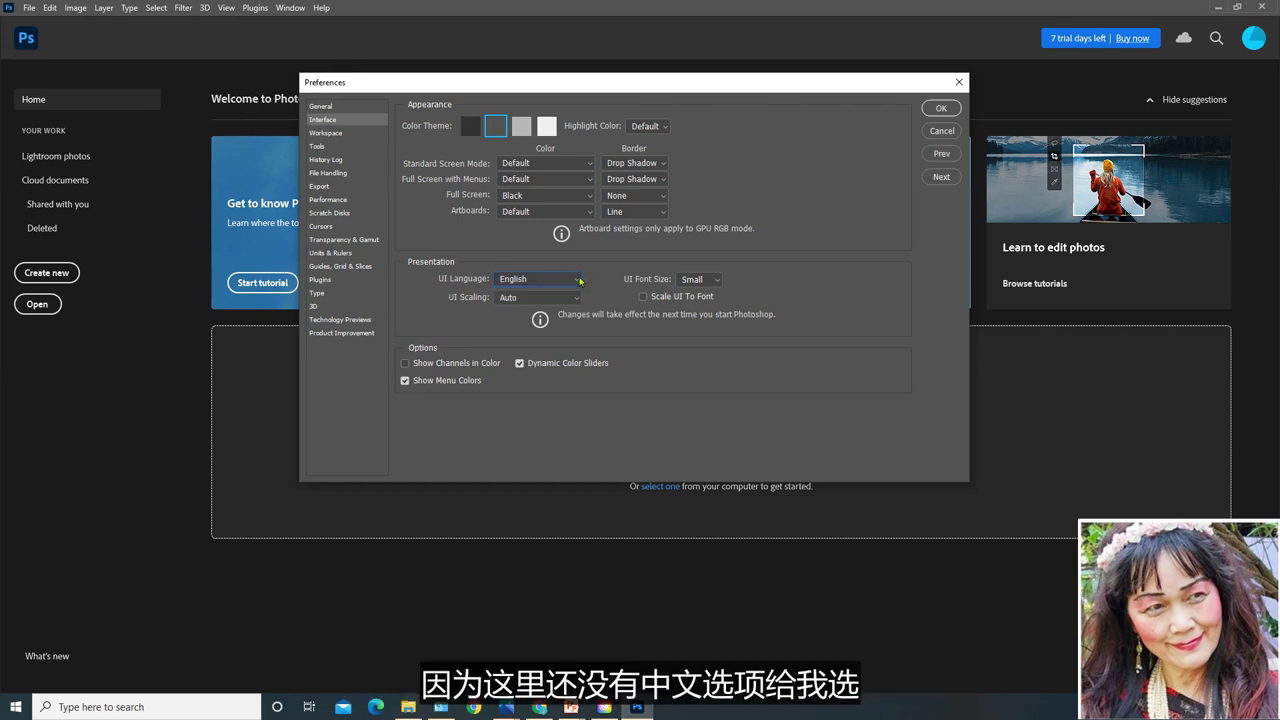
{"action": "left_click", "coordinate": [577, 284]}
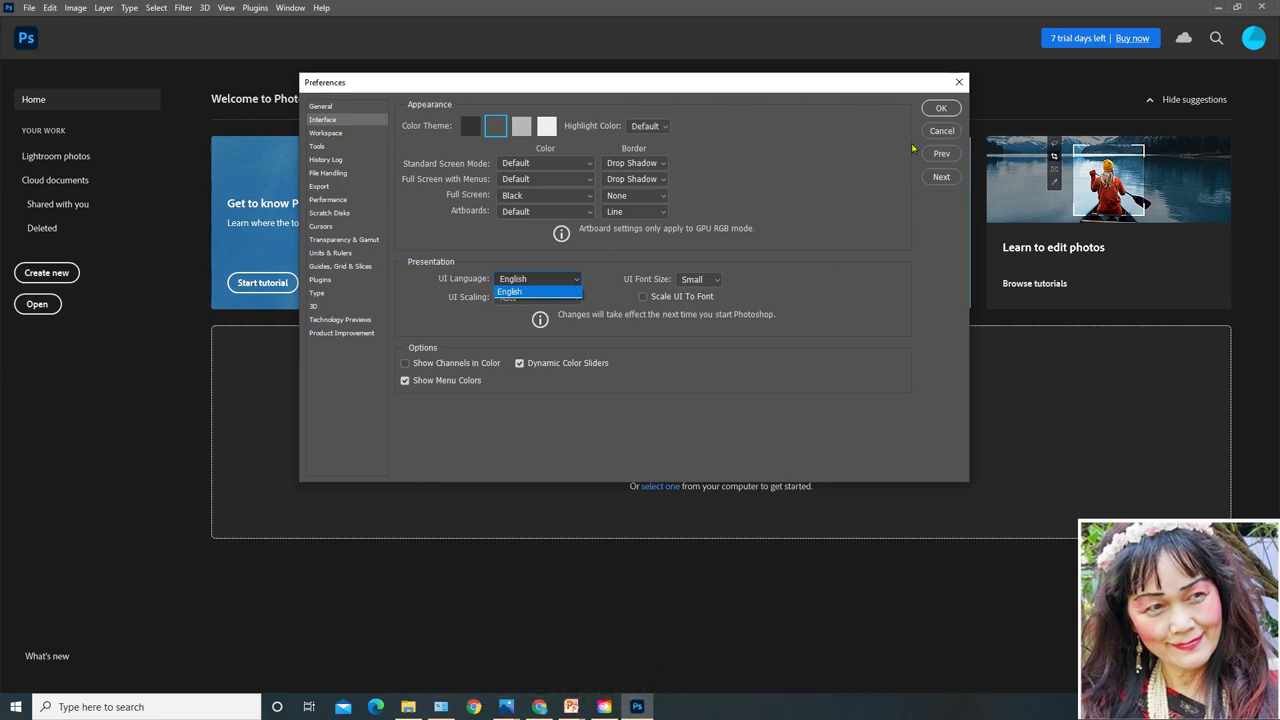
{"action": "left_click", "coordinate": [943, 108]}
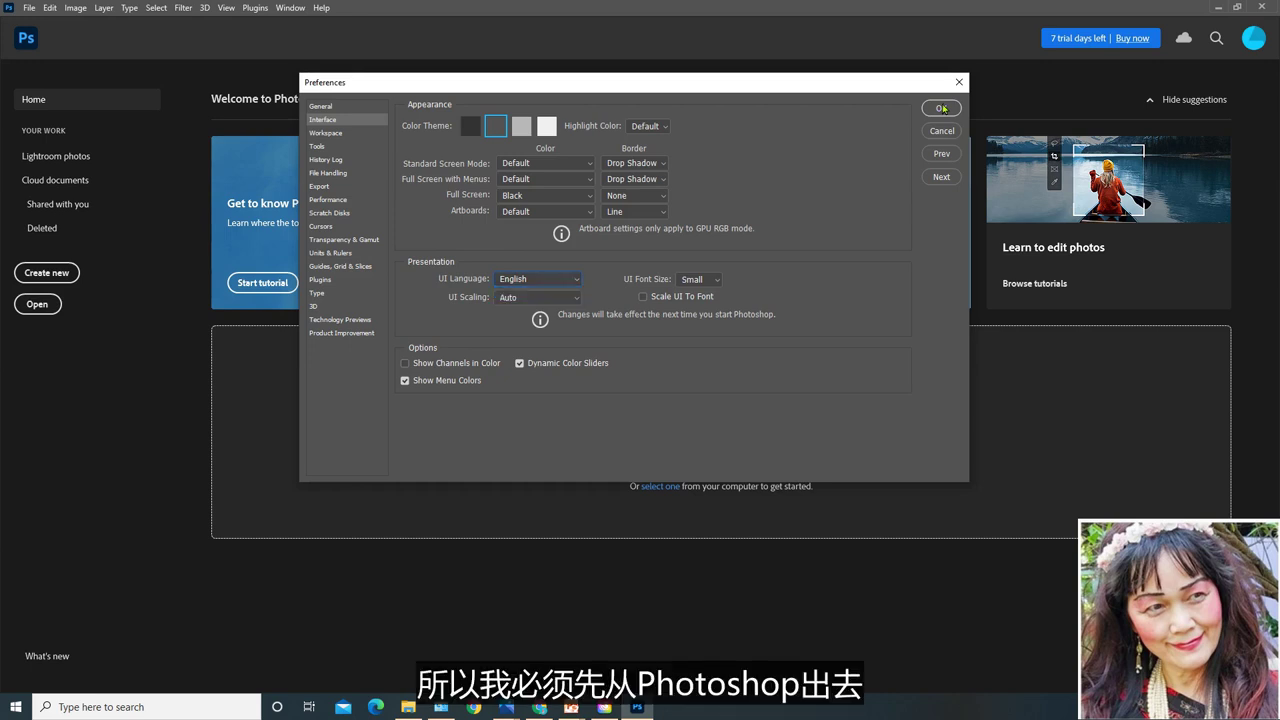
{"action": "left_click", "coordinate": [941, 108]}
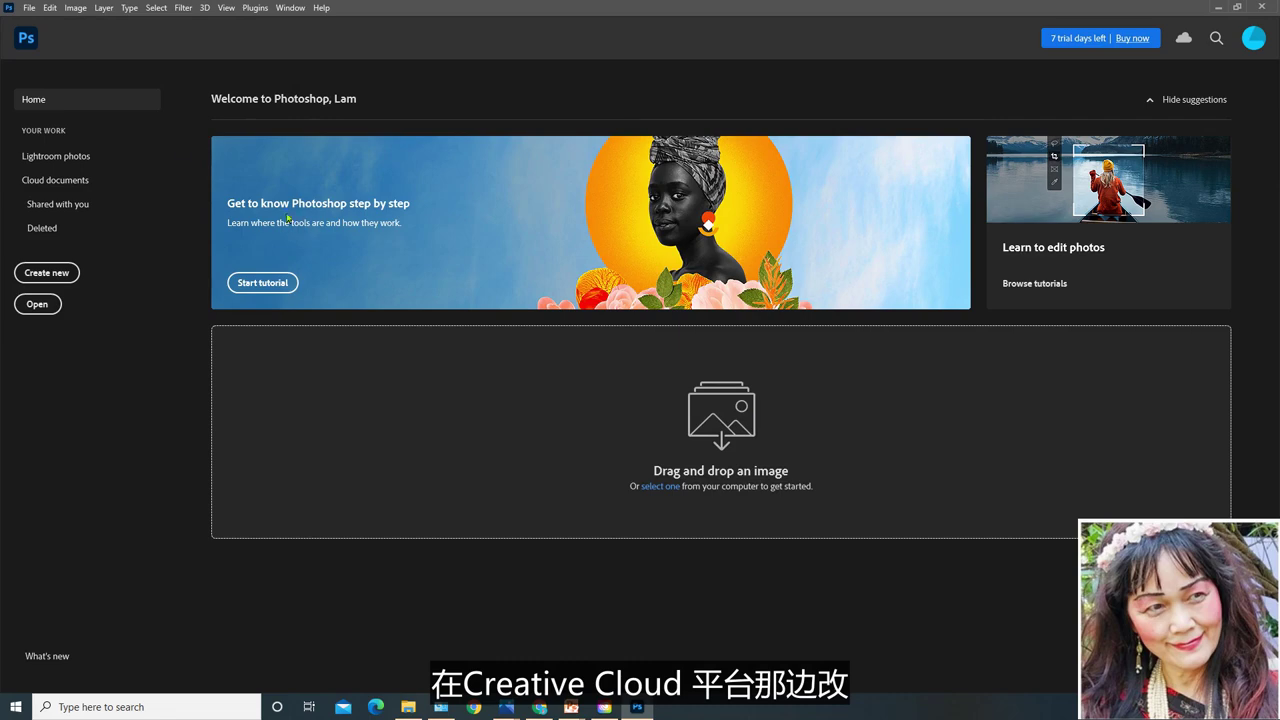
Exit Photoshop via File > Exit and launch Creative Cloud Desktop from its desktop icon.
{"action": "left_click", "coordinate": [29, 8]}
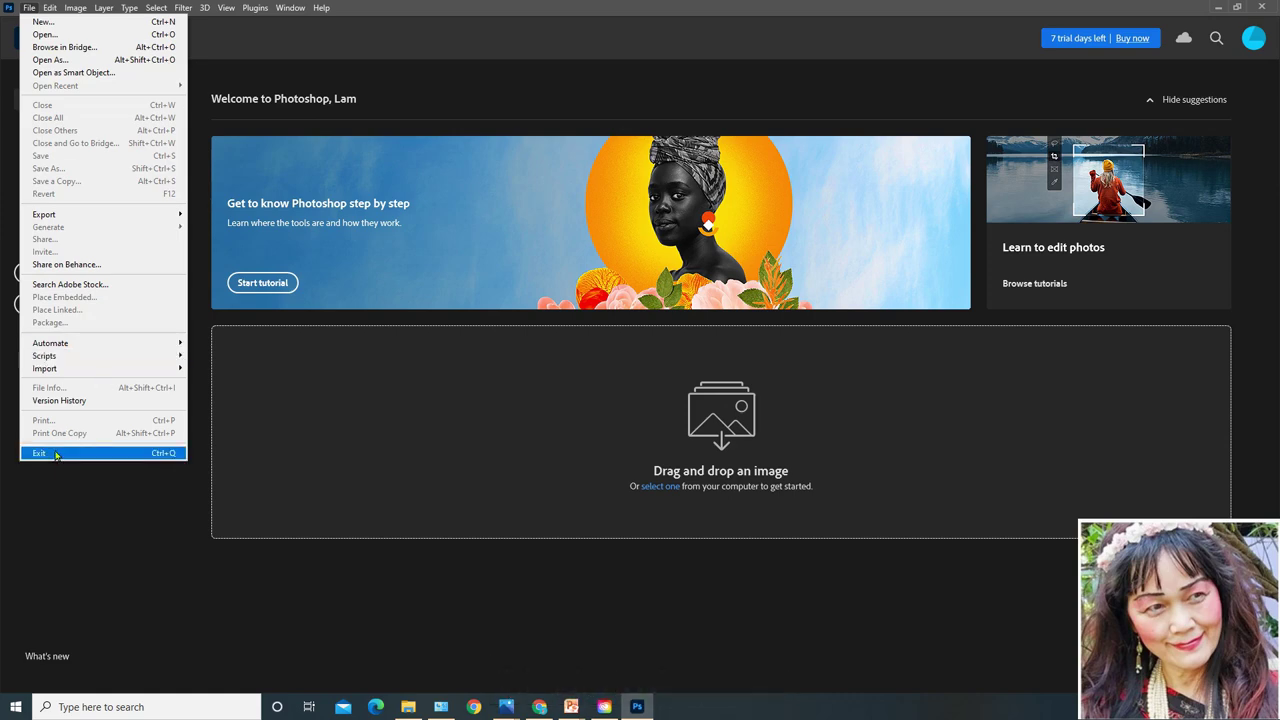
{"action": "left_click", "coordinate": [56, 455]}
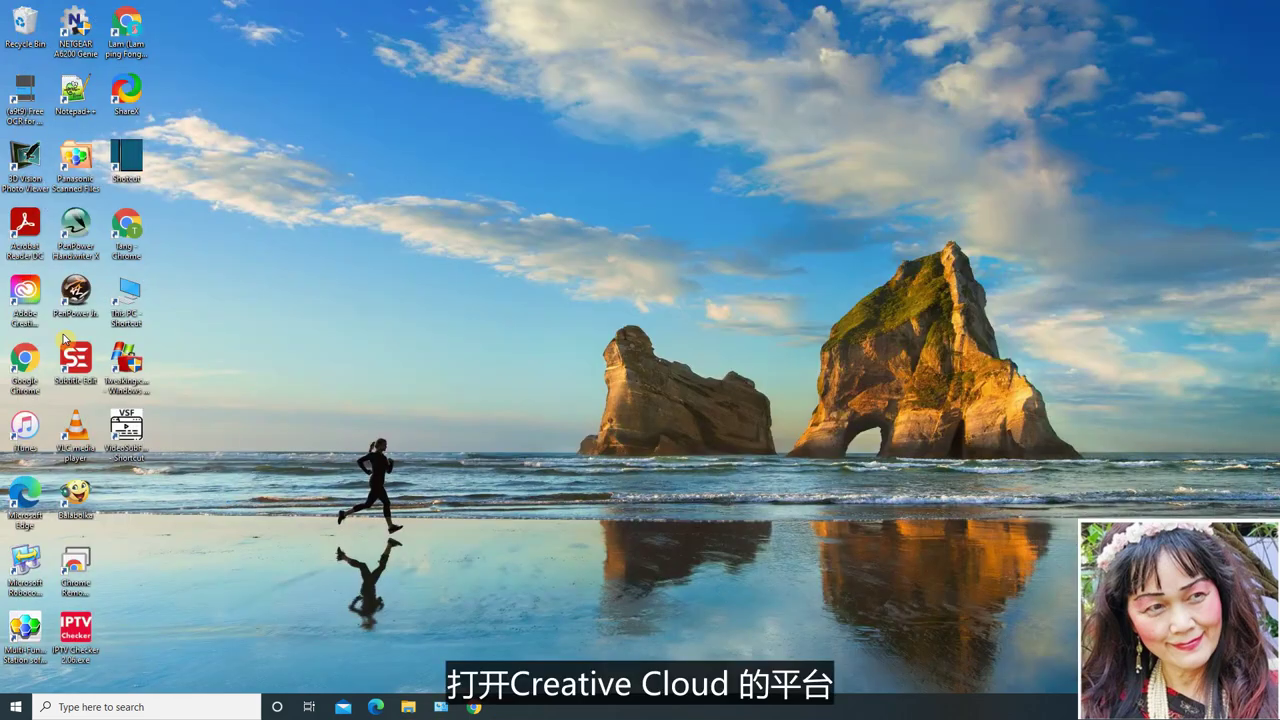
{"action": "double_click", "coordinate": [31, 305]}
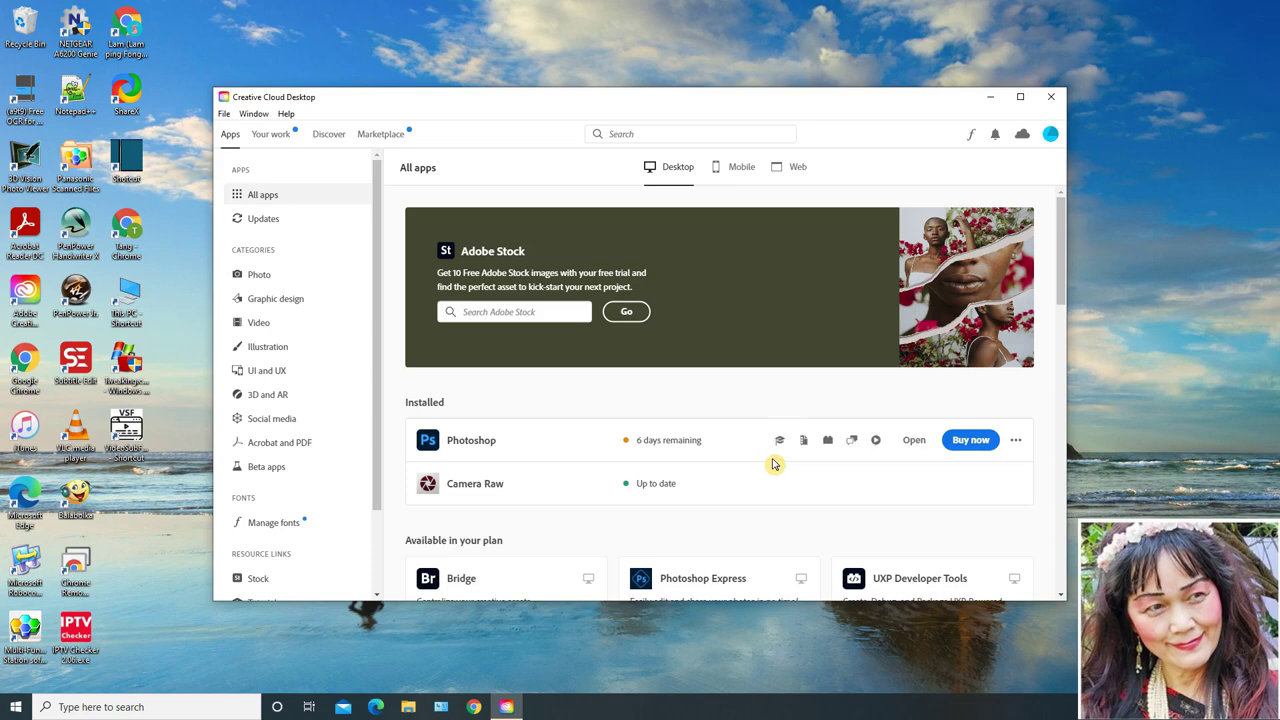
In Creative Cloud Preferences > Apps, set Default install language to 简体中文 and save.
{"action": "left_click", "coordinate": [1050, 135]}
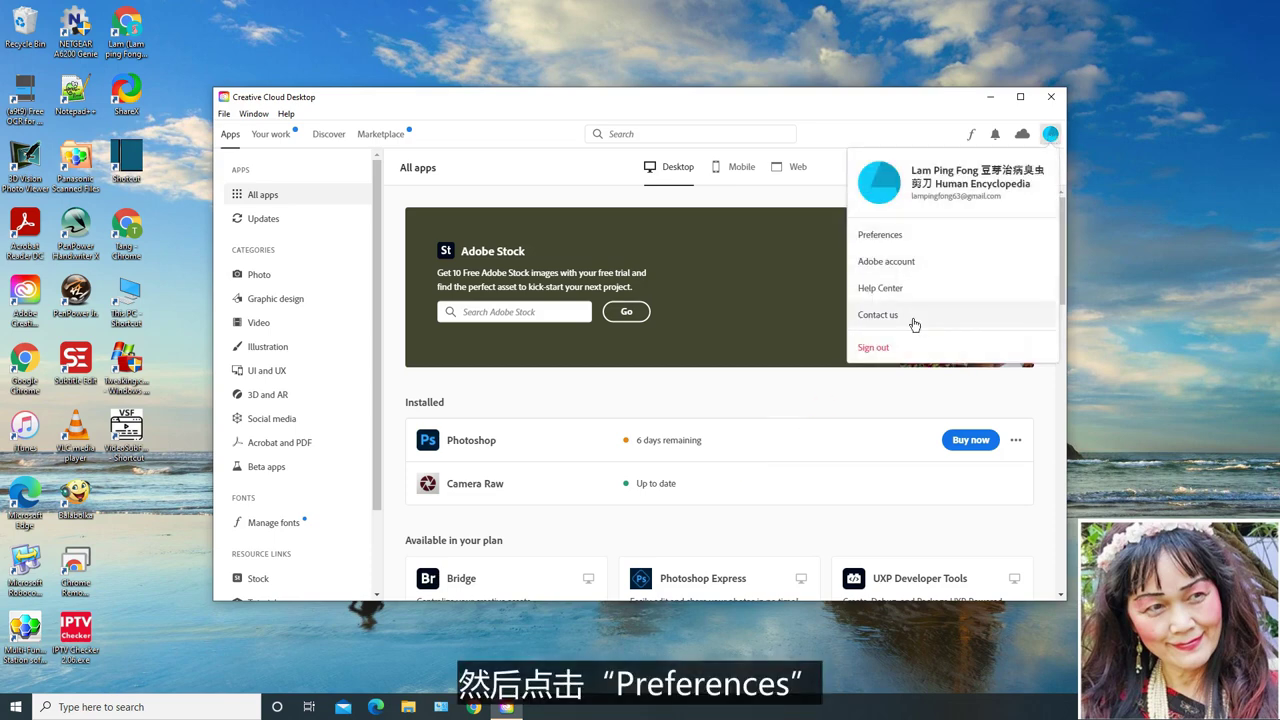
{"action": "left_click", "coordinate": [898, 237]}
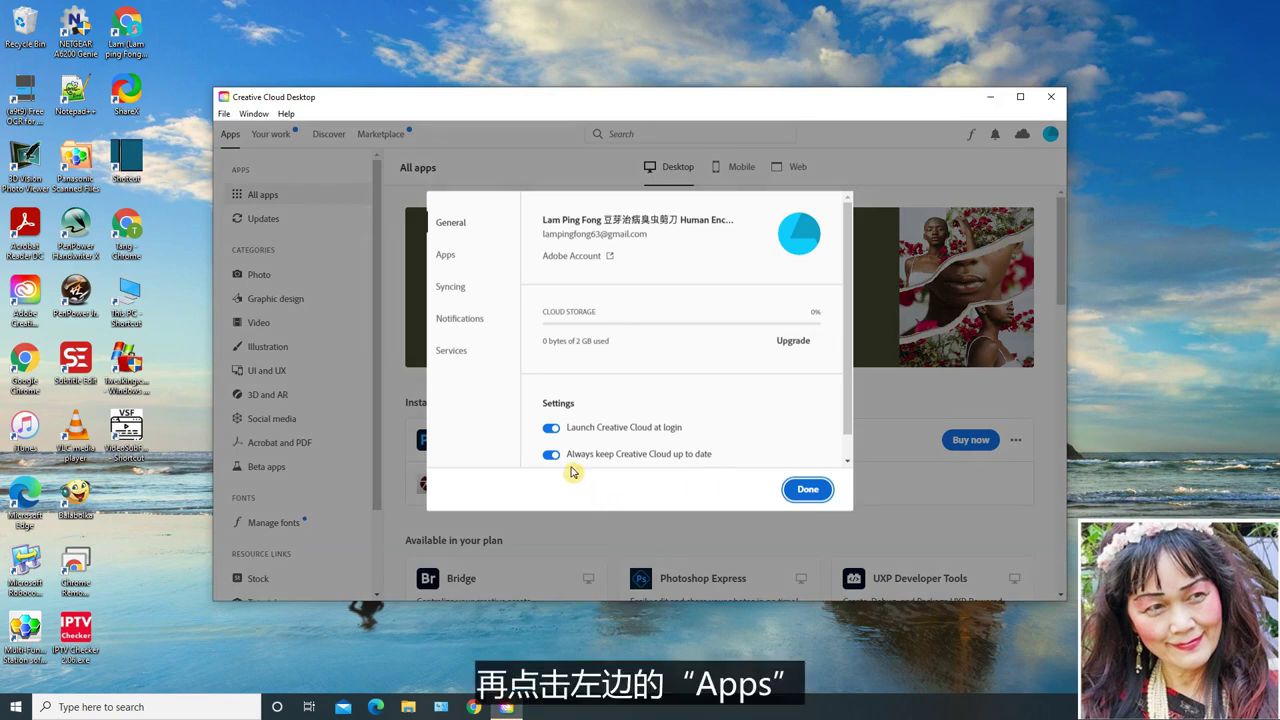
{"action": "left_click", "coordinate": [447, 255]}
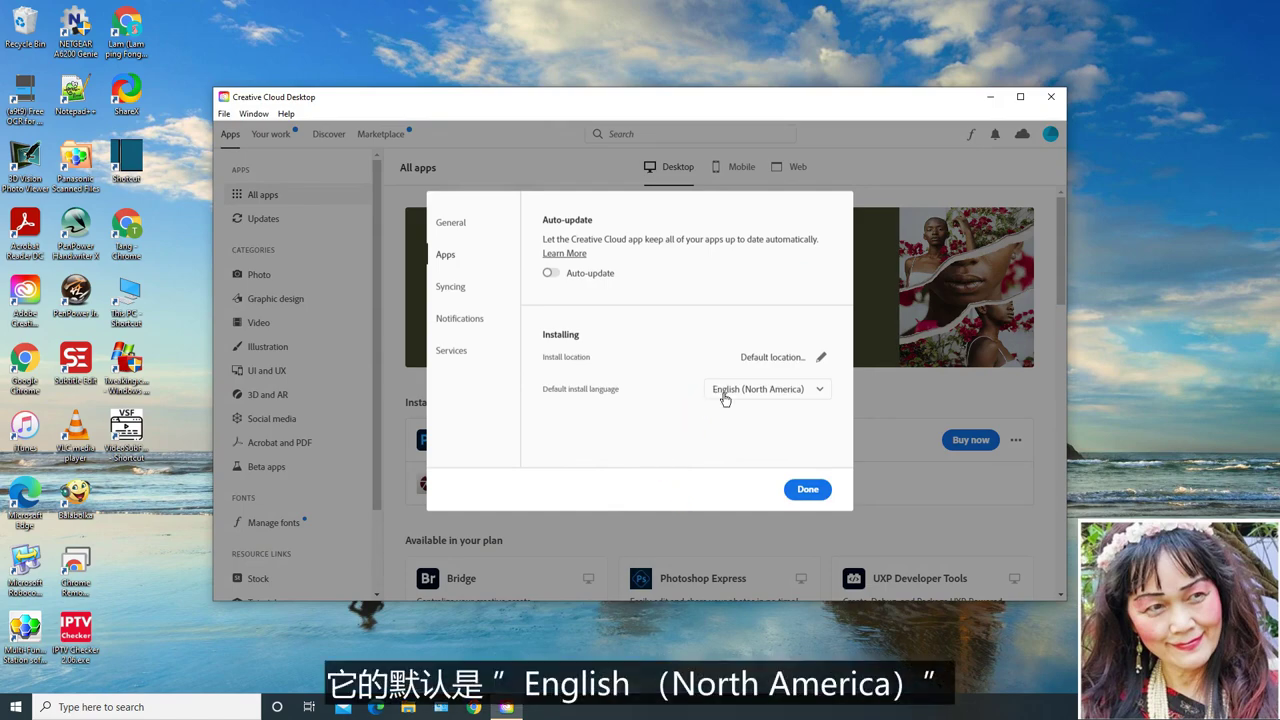
{"action": "left_click", "coordinate": [820, 391]}
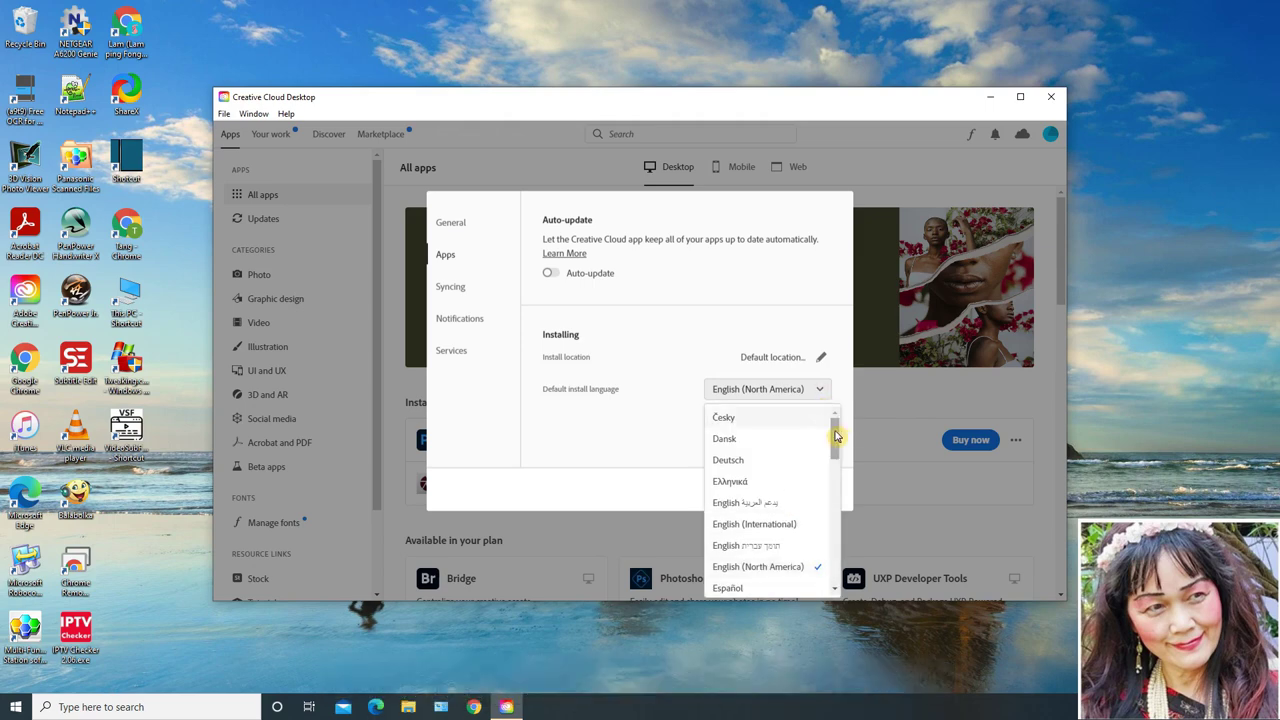
{"action": "left_click_drag", "start_coordinate": [836, 436], "coordinate": [830, 590]}
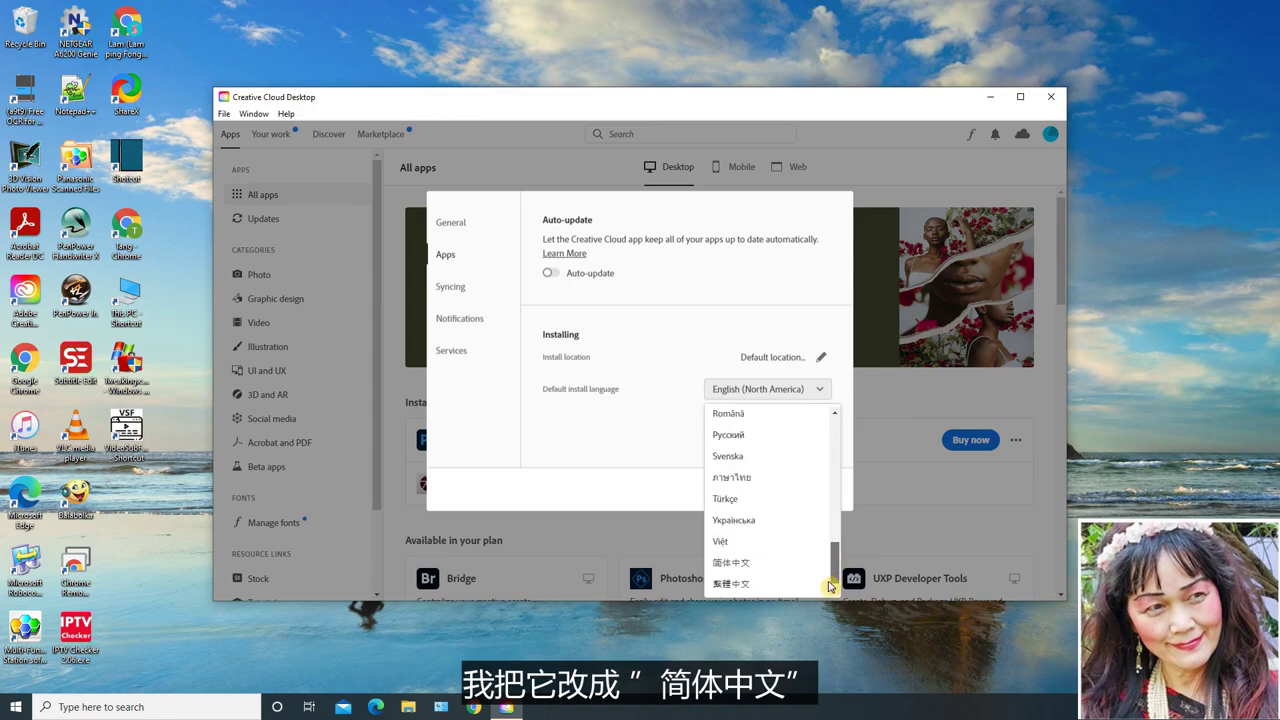
{"action": "left_click", "coordinate": [738, 565]}
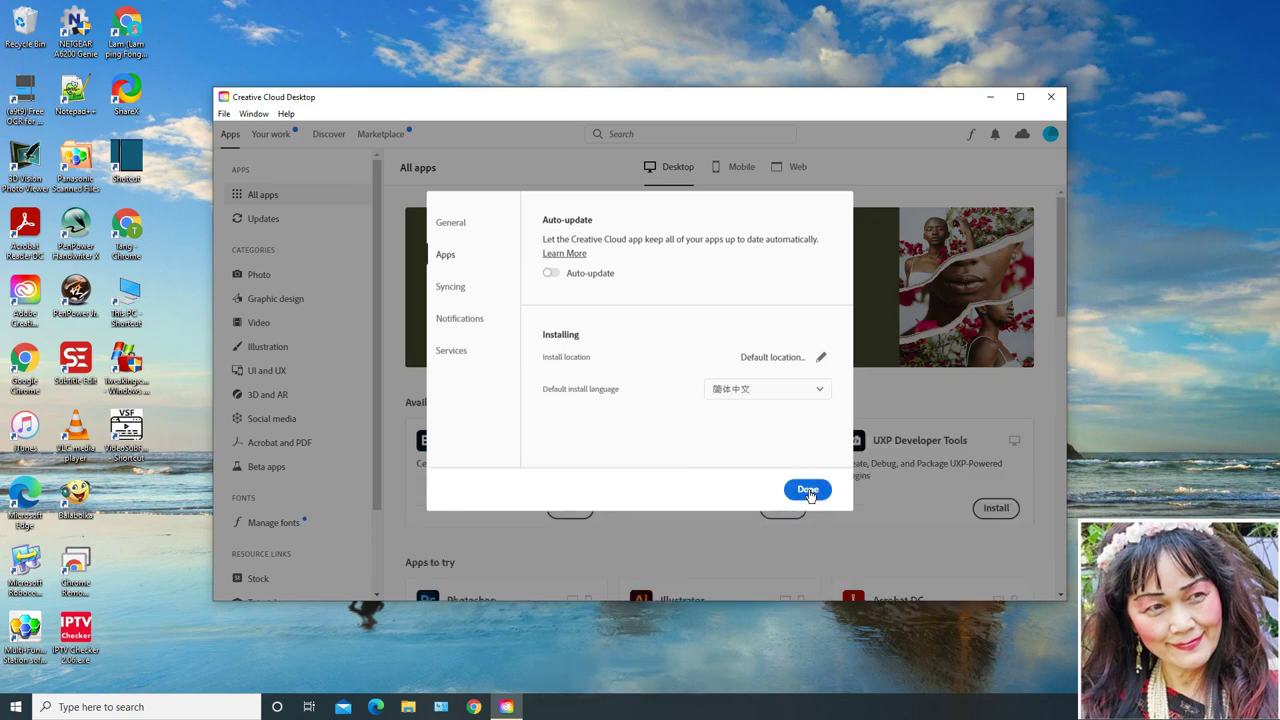
{"action": "left_click", "coordinate": [809, 492]}
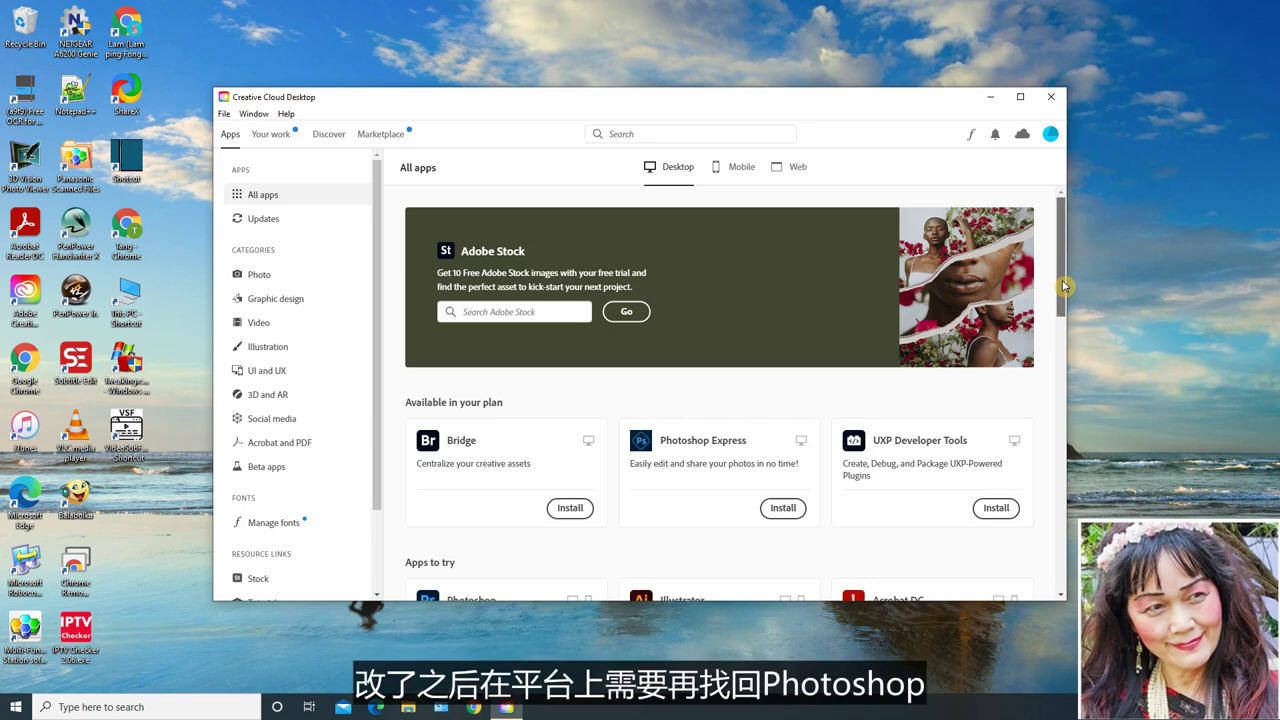
Start the Photoshop trial from its Apps to try card, relaunching Photoshop.
{"action": "left_click_drag", "start_coordinate": [1062, 285], "coordinate": [1077, 318]}
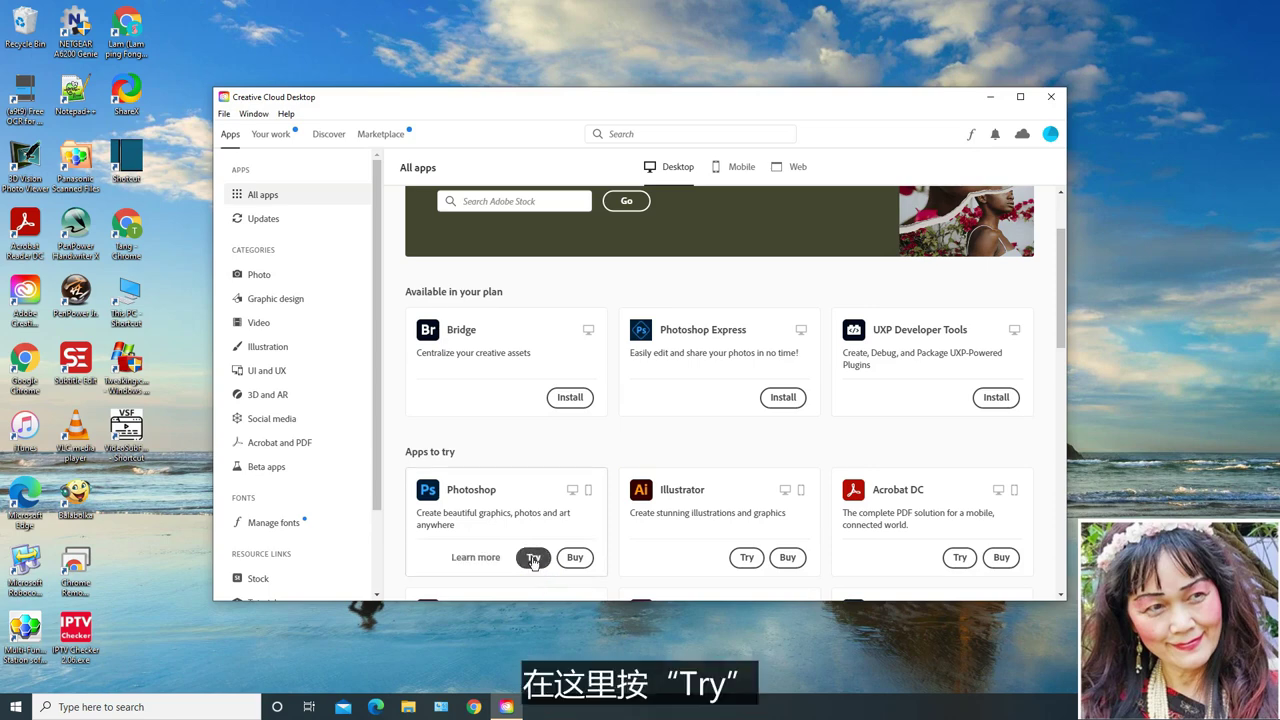
{"action": "left_click", "coordinate": [533, 558]}
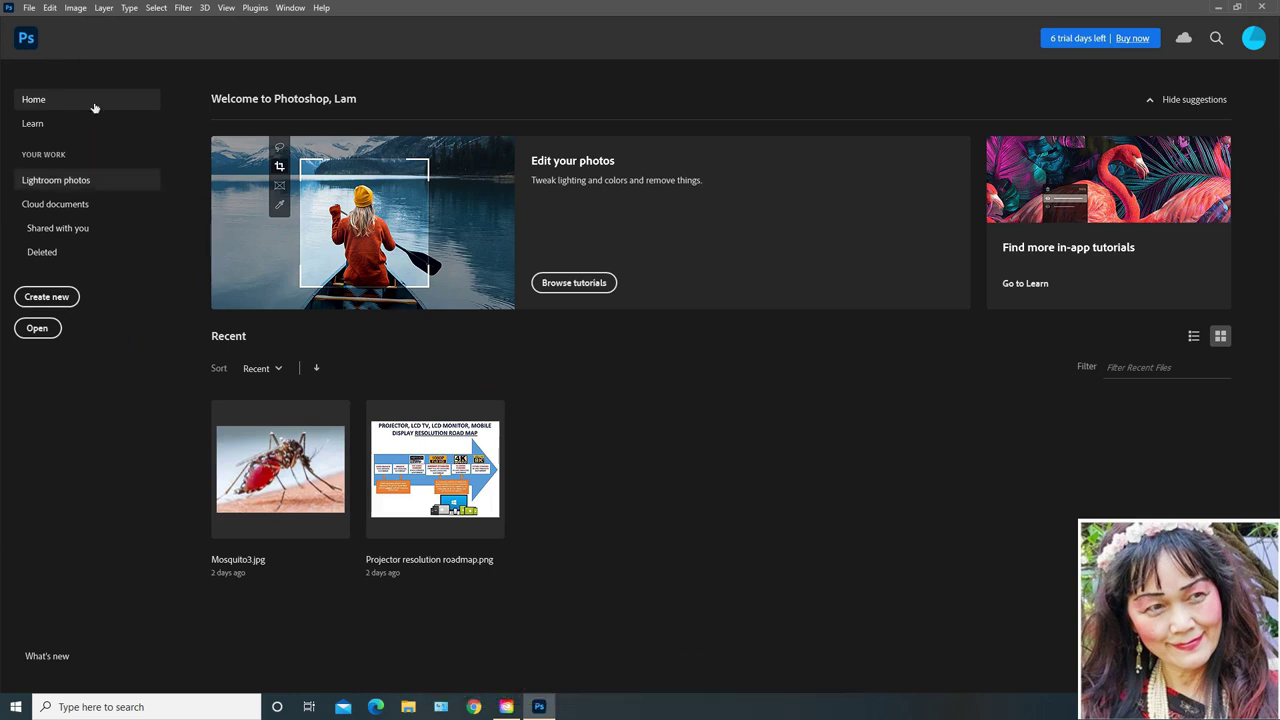
Set the Interface preference UI Language to 简体中文, confirm, and exit Photoshop.
{"action": "left_click", "coordinate": [49, 9]}
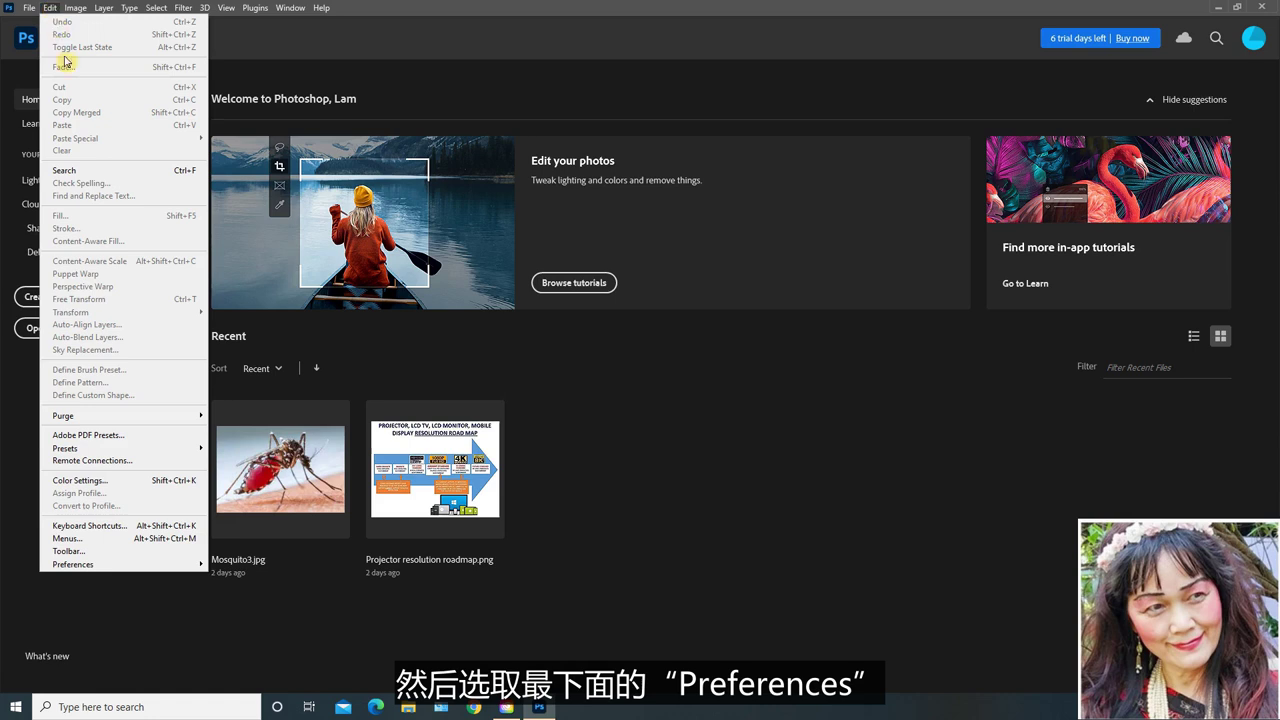
{"action": "mouse_move", "coordinate": [90, 564]}
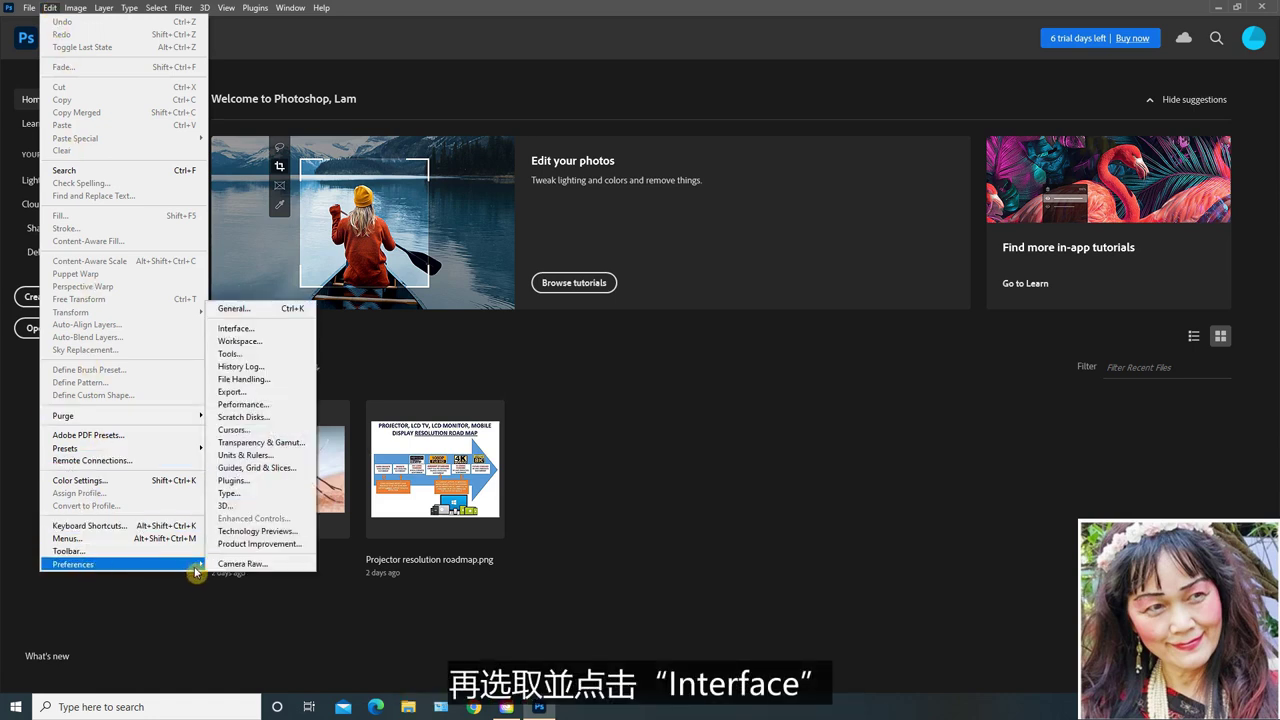
{"action": "left_click", "coordinate": [261, 332]}
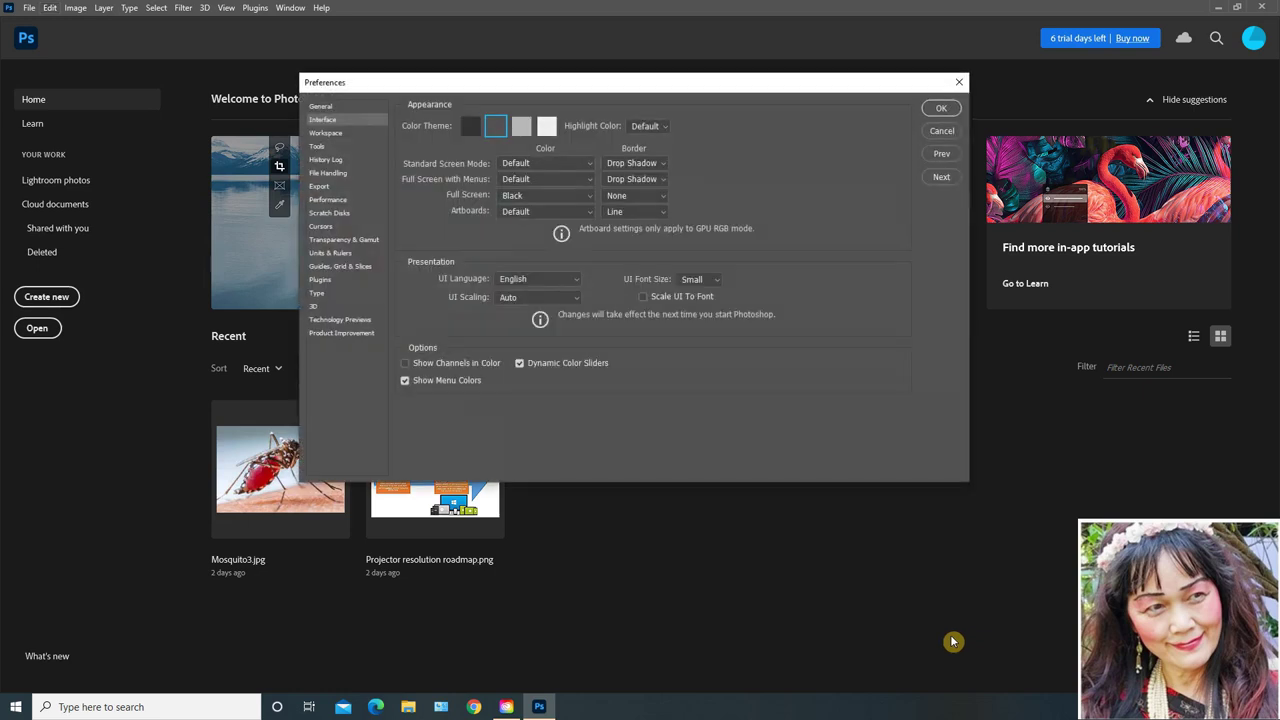
{"action": "left_click", "coordinate": [578, 281]}
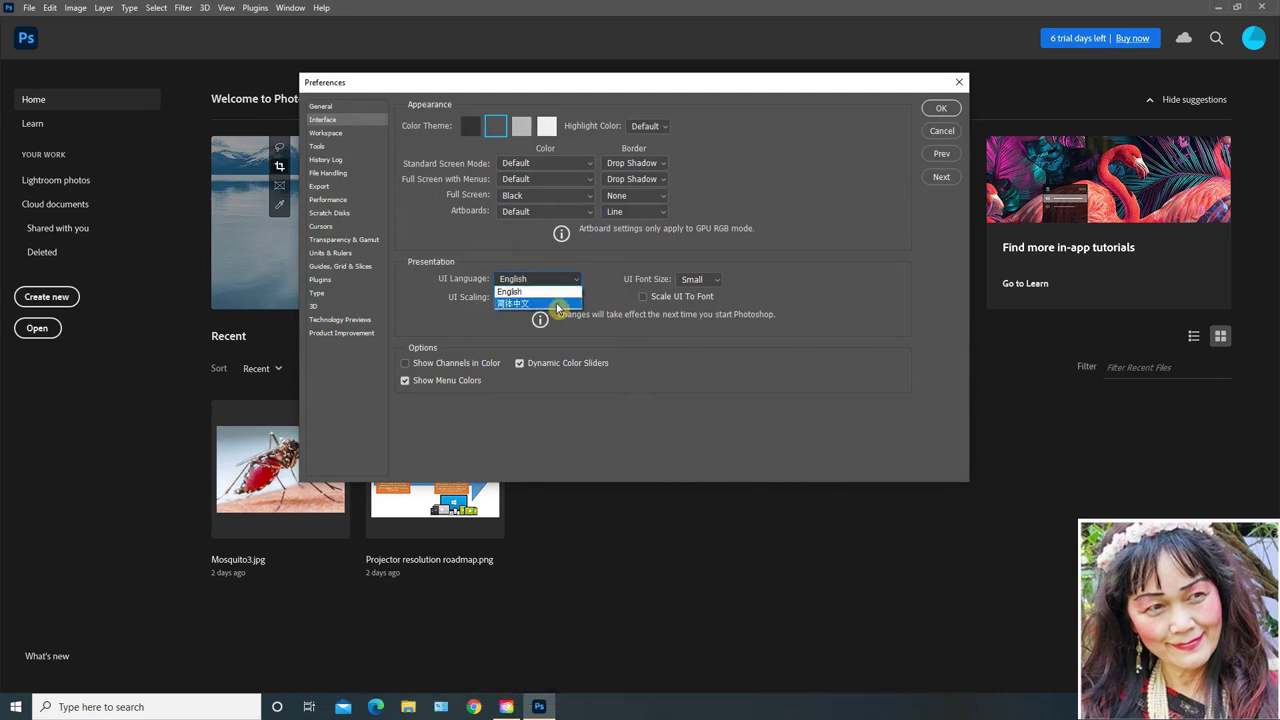
{"action": "left_click", "coordinate": [556, 304]}
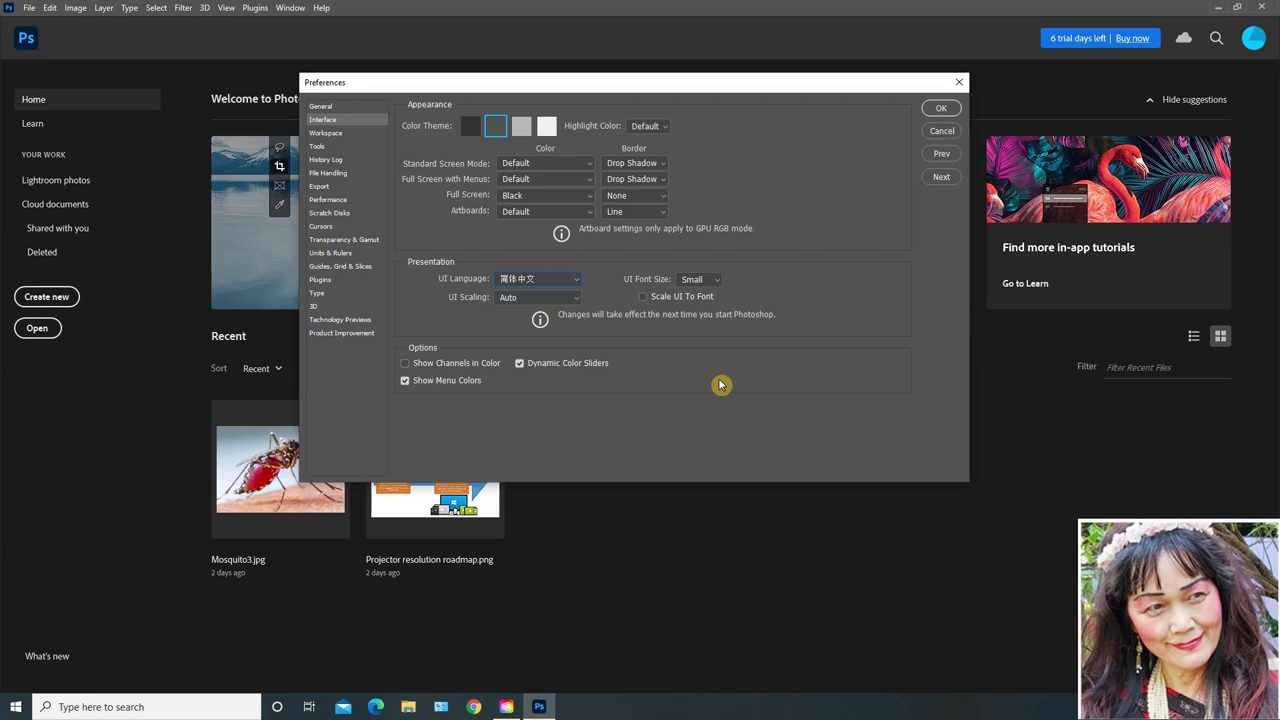
{"action": "left_click", "coordinate": [940, 108]}
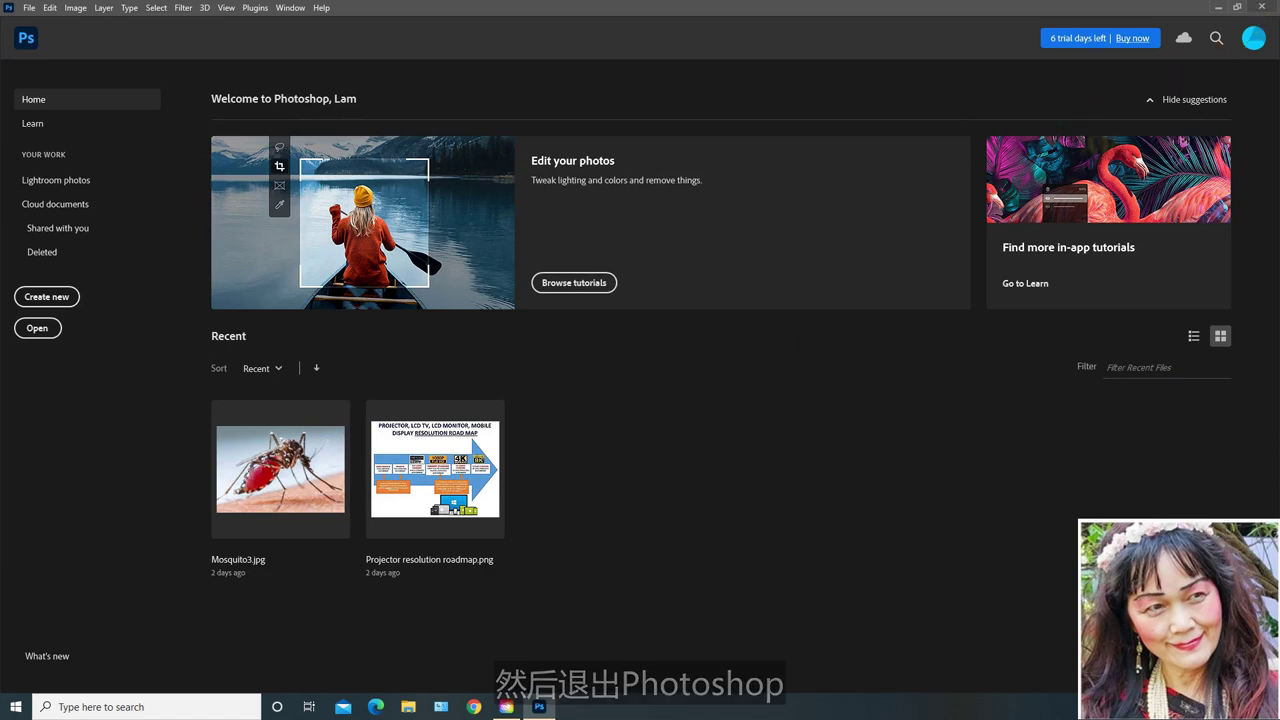
{"action": "left_click", "coordinate": [1262, 6]}
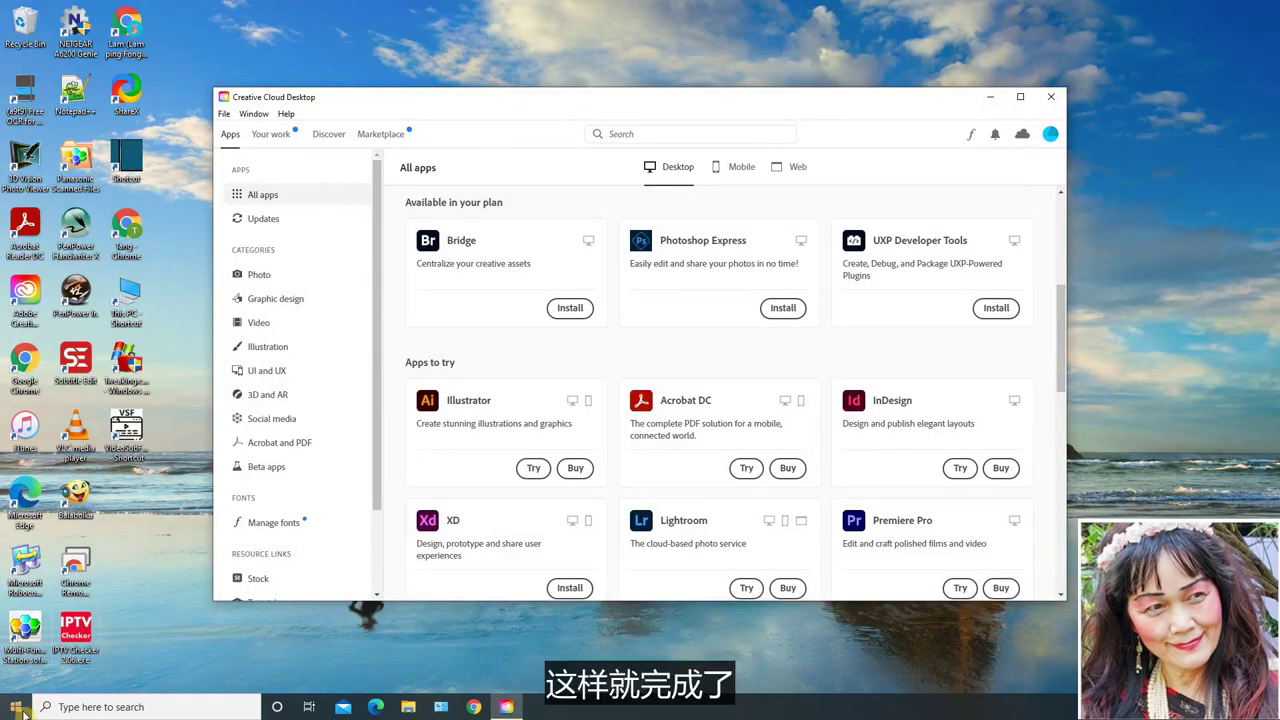
Relaunch Adobe Photoshop 2021 from the Start menu's Recently added list.
{"action": "left_click", "coordinate": [20, 712]}
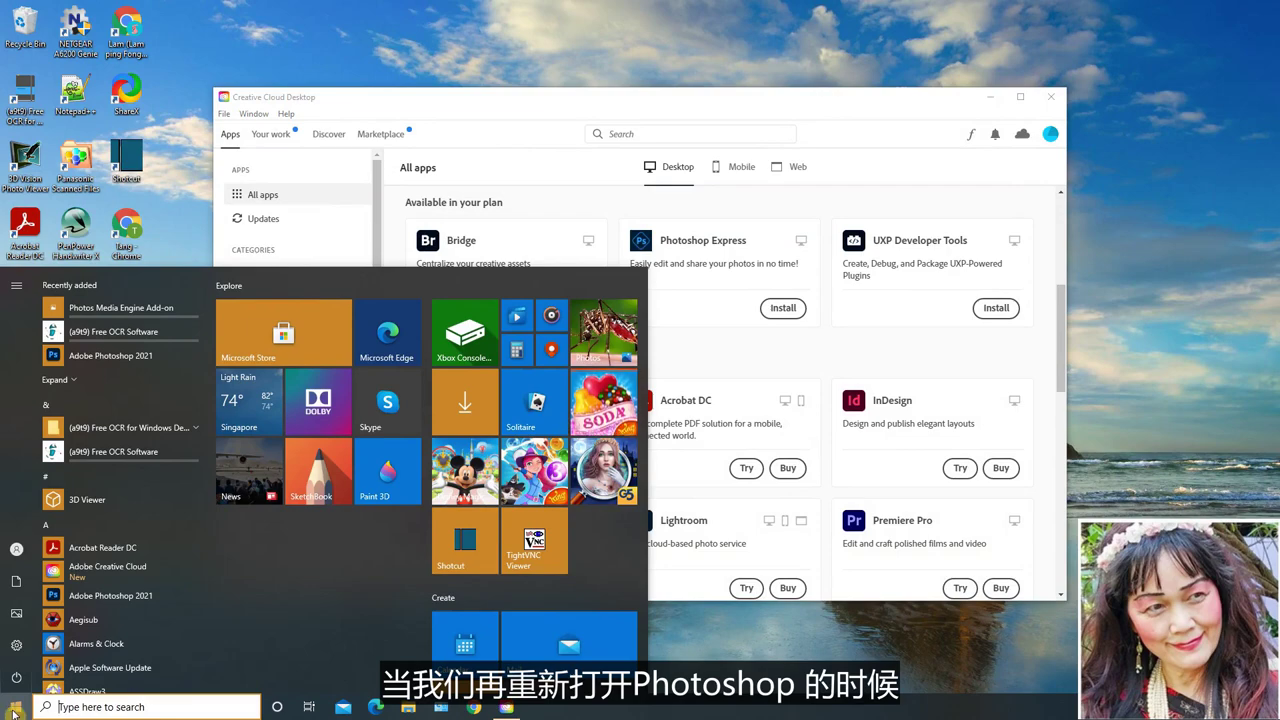
{"action": "left_click", "coordinate": [120, 356]}
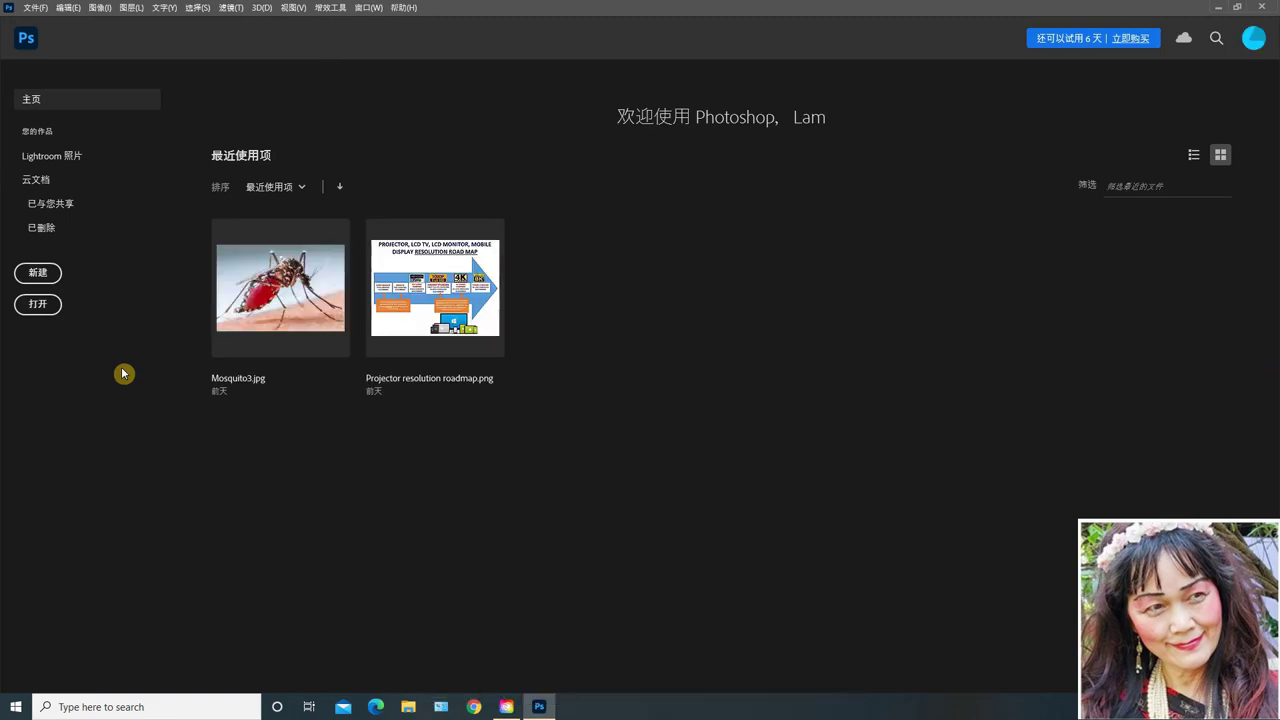
Quit Photoshop with 退出 (Exit) from the Chinese 文件 (File) menu.
{"action": "left_click", "coordinate": [32, 8]}
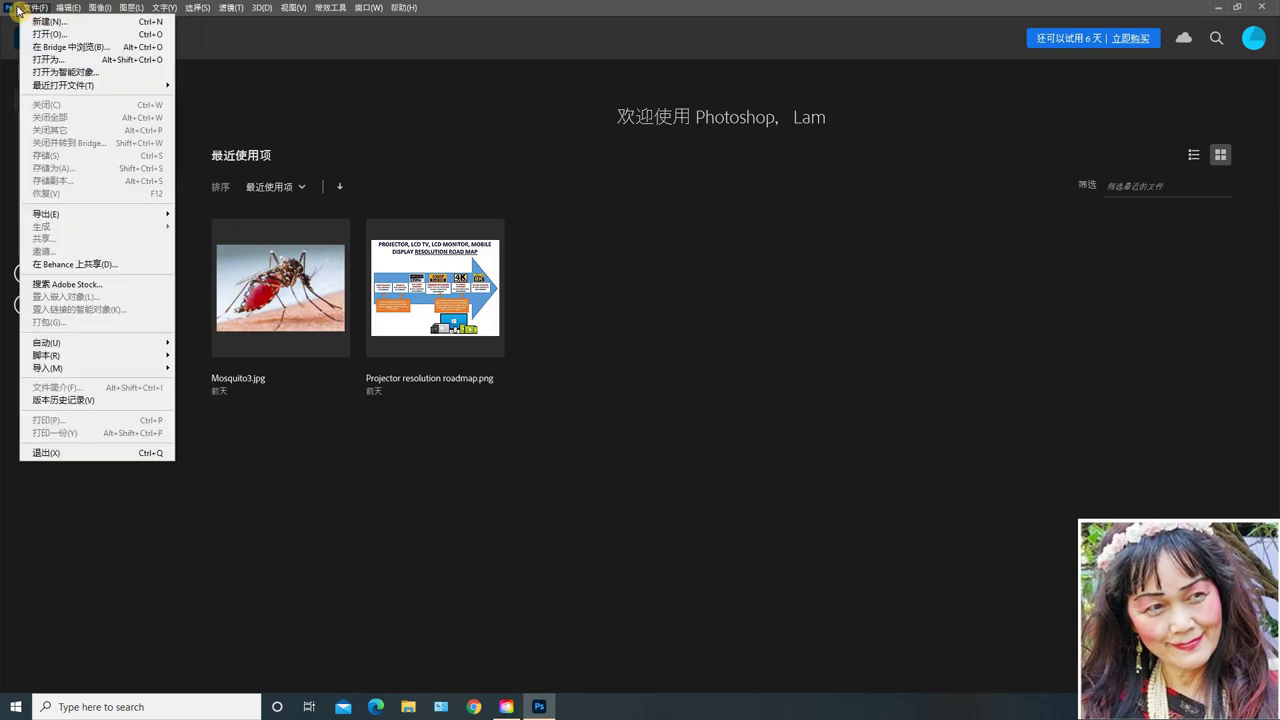
{"action": "left_click", "coordinate": [46, 454]}
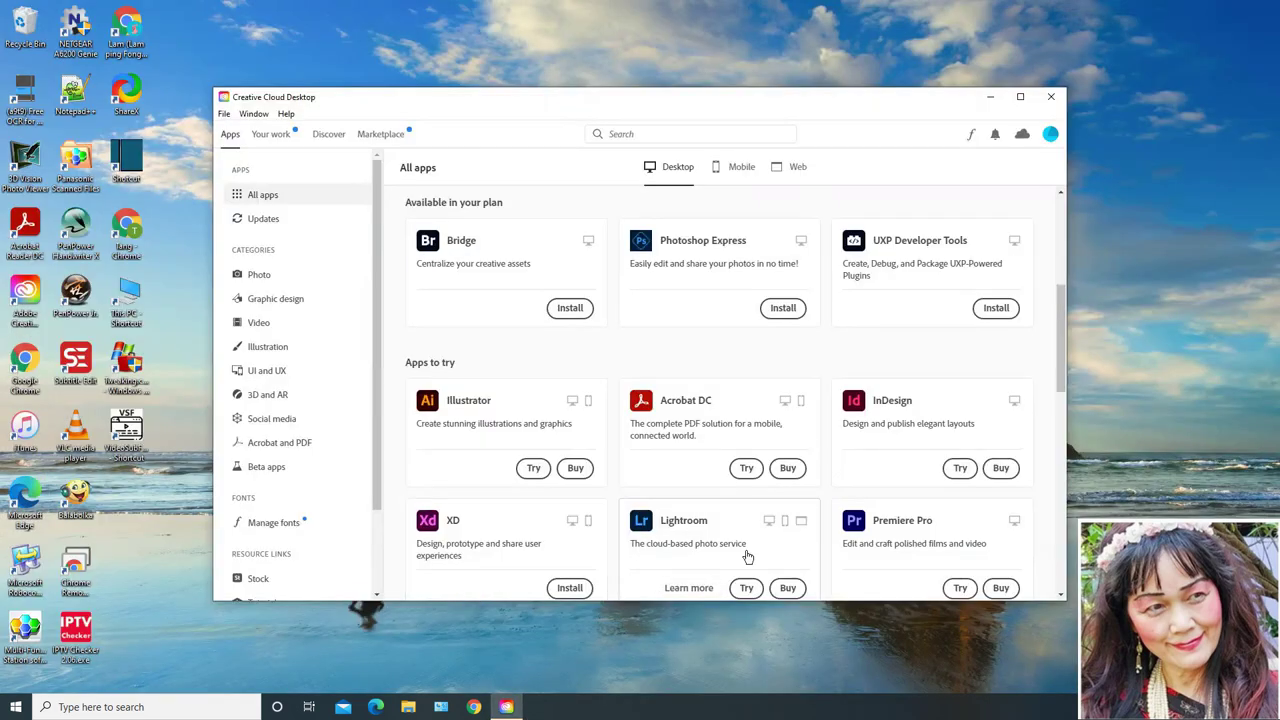